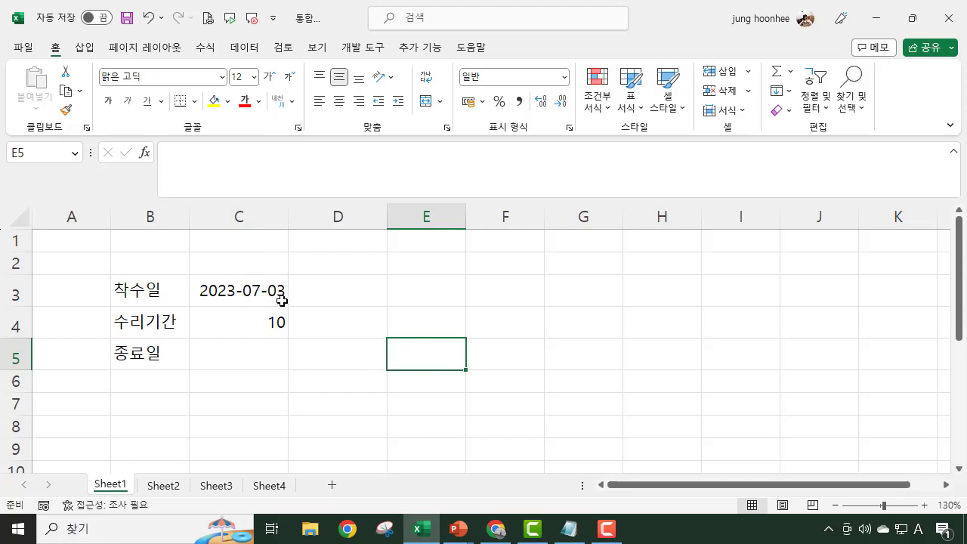
left_click(249, 292)
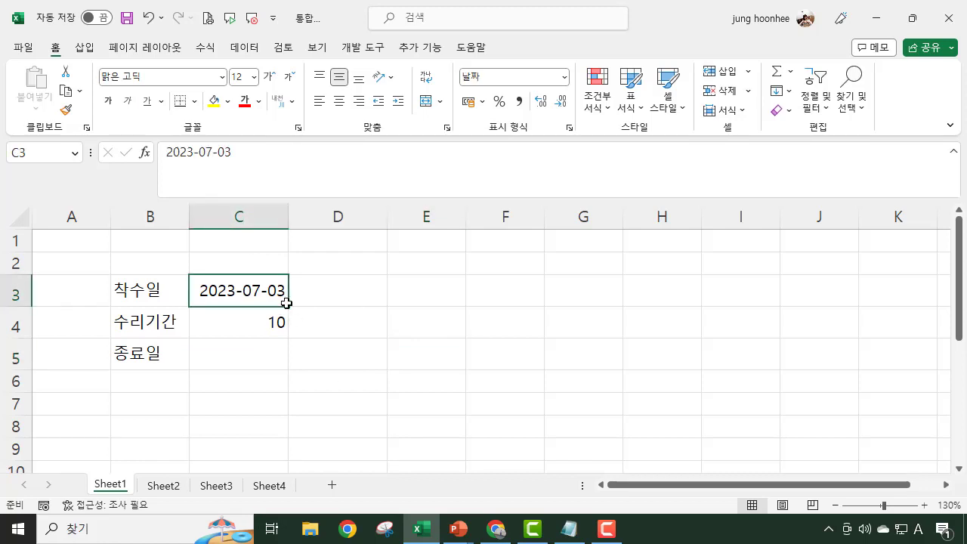
left_click(419, 352)
left_click(152, 334)
left_click(217, 318)
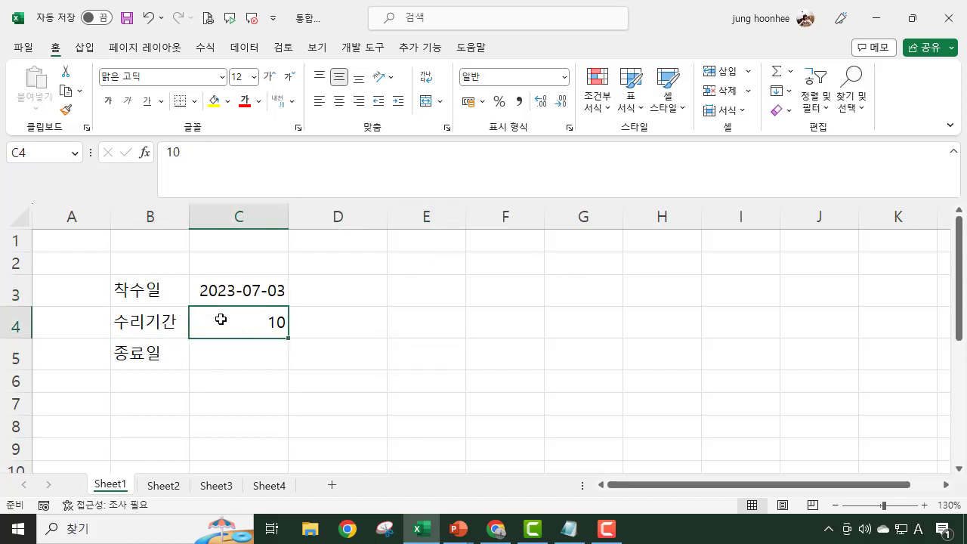
left_click(239, 359)
left_click(326, 358)
Calculate the 종료일 in C5 with the formula =WORKDAY(C3,C4)
left_click(238, 360)
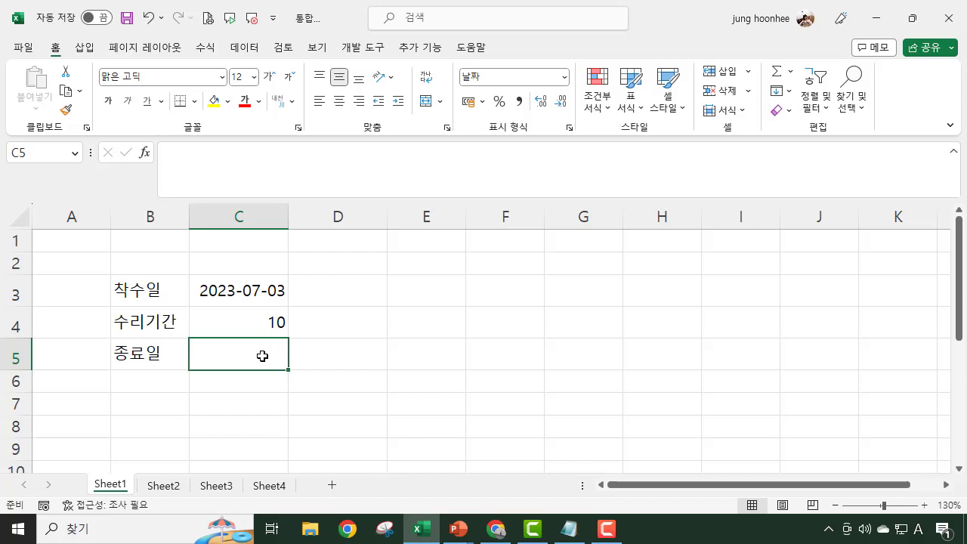
type("=")
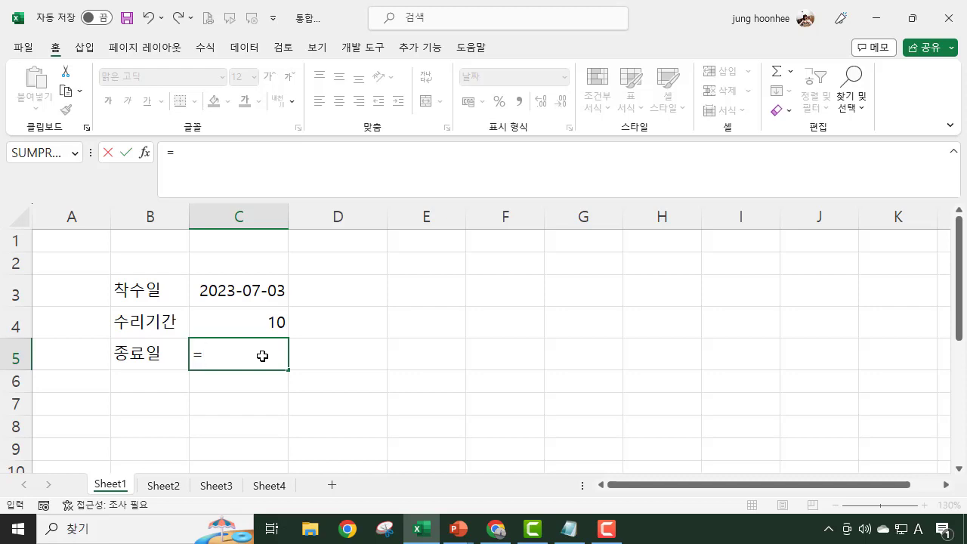
type("WOR")
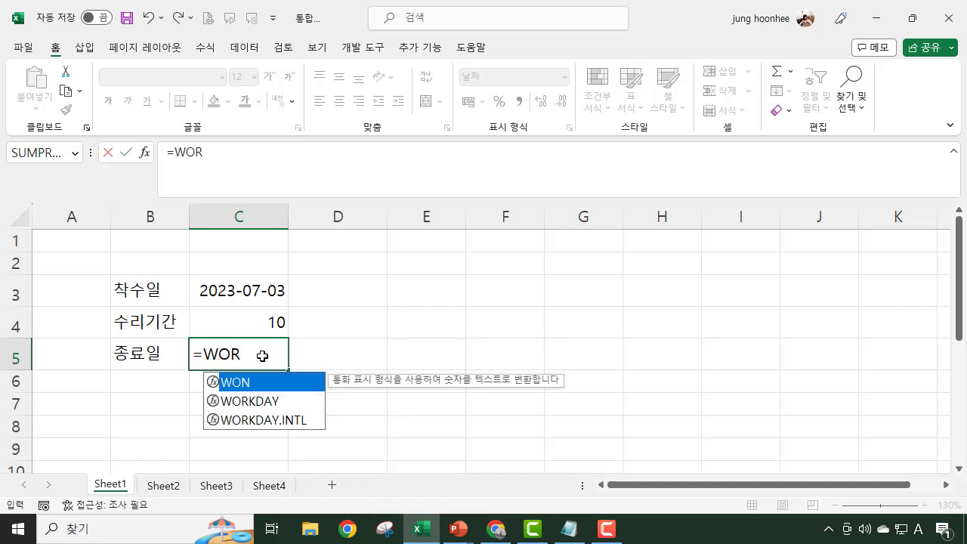
type("KDAY")
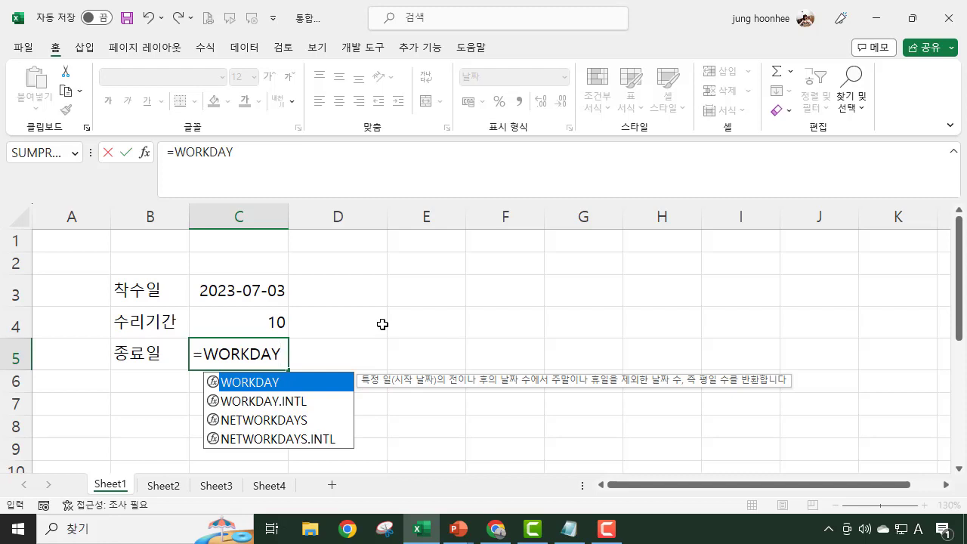
type("(")
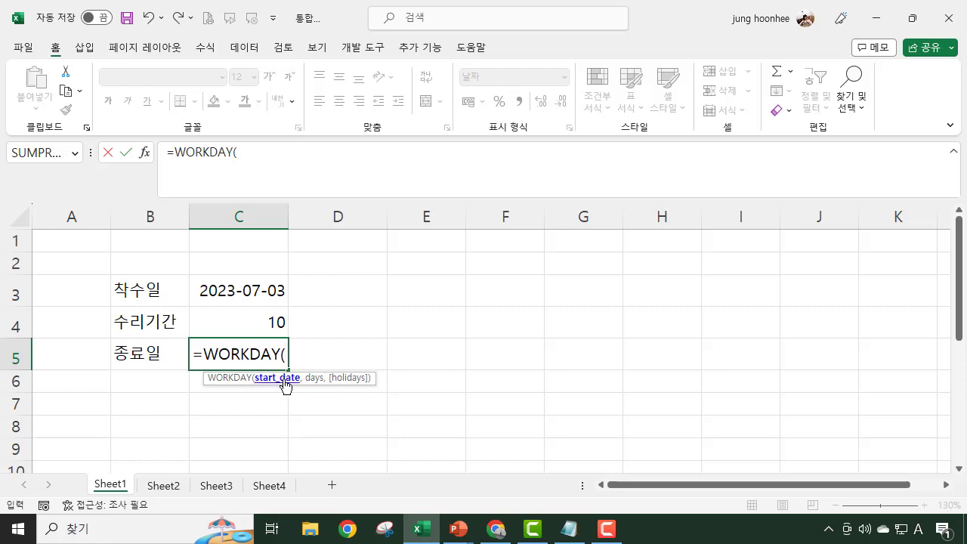
left_click(252, 291)
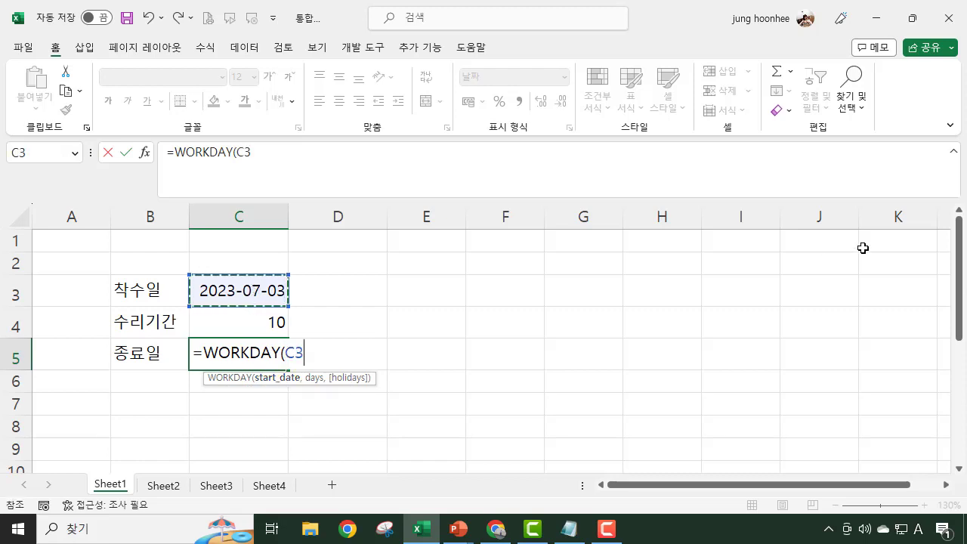
type(",")
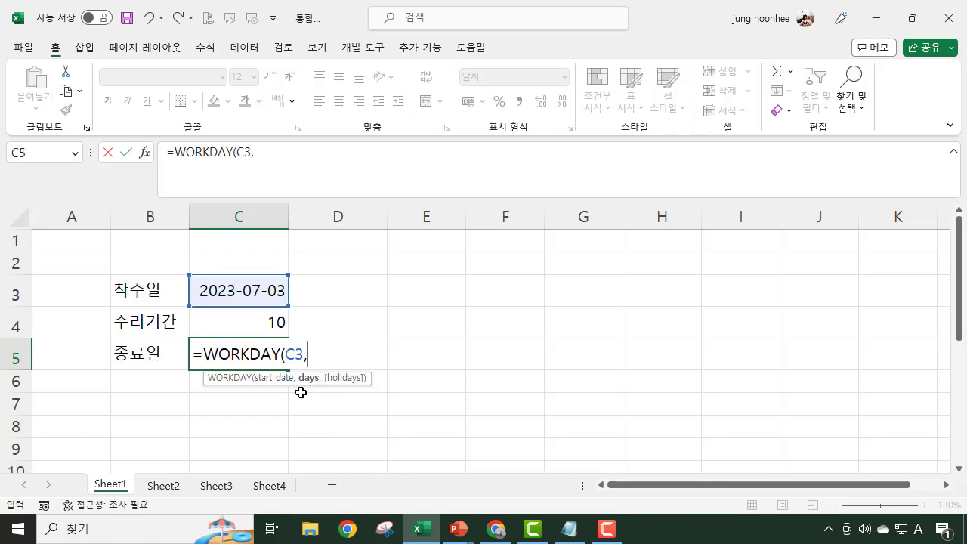
left_click(260, 319)
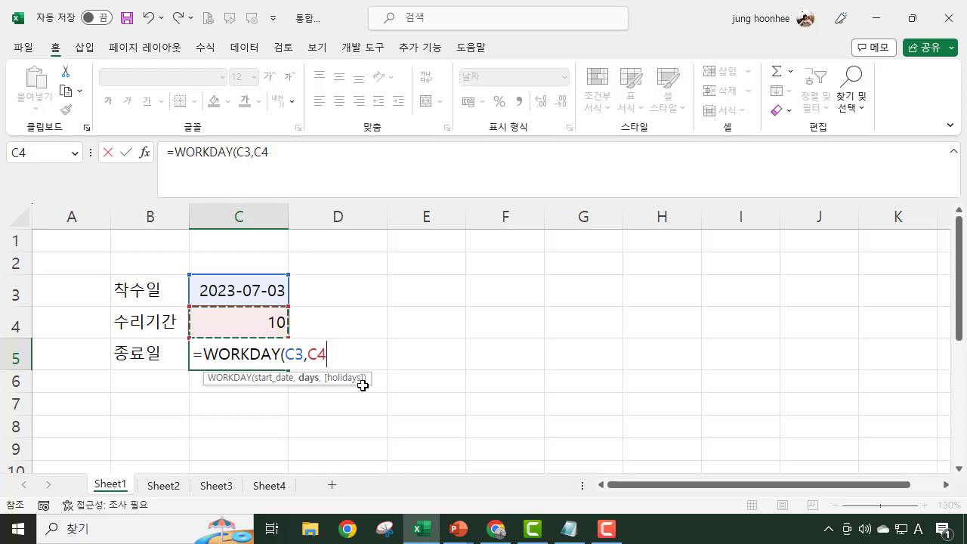
type(")")
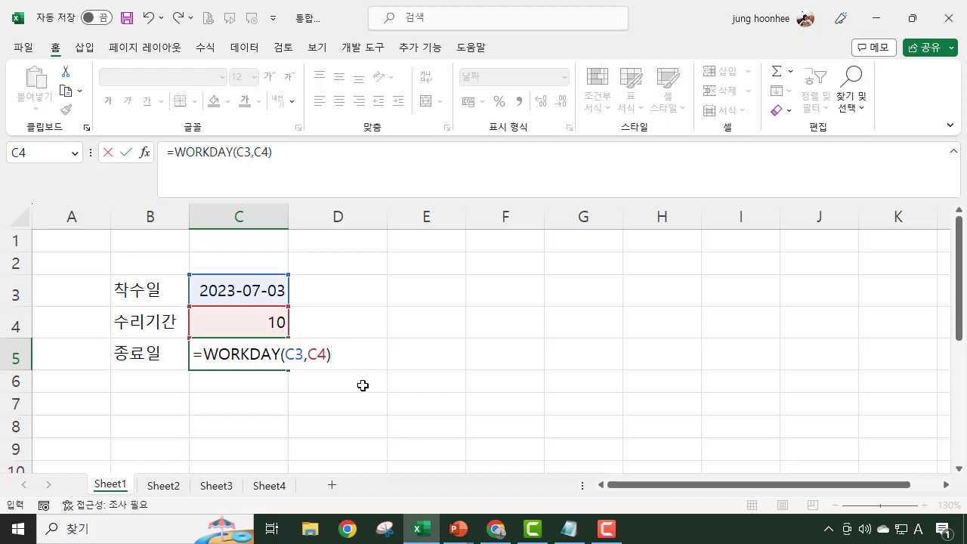
key("Return")
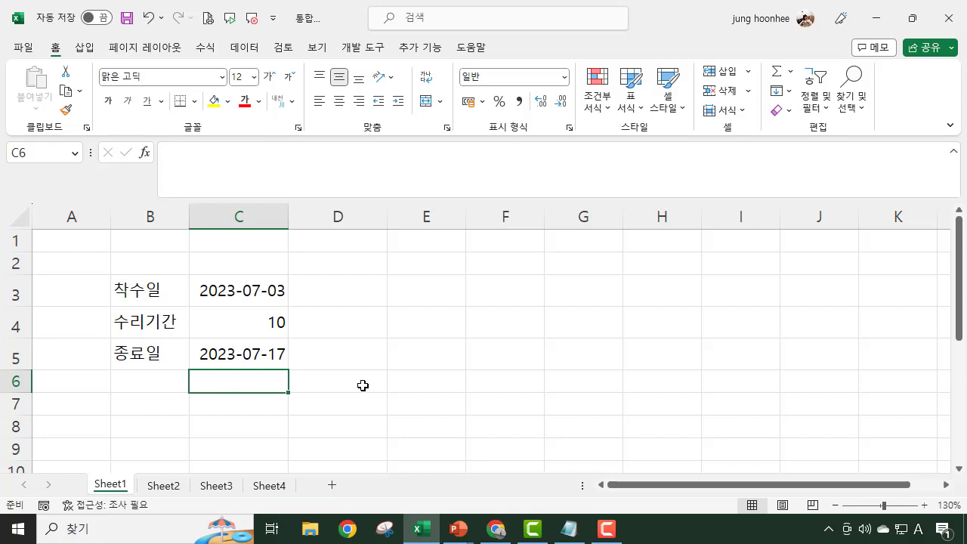
left_click(362, 386)
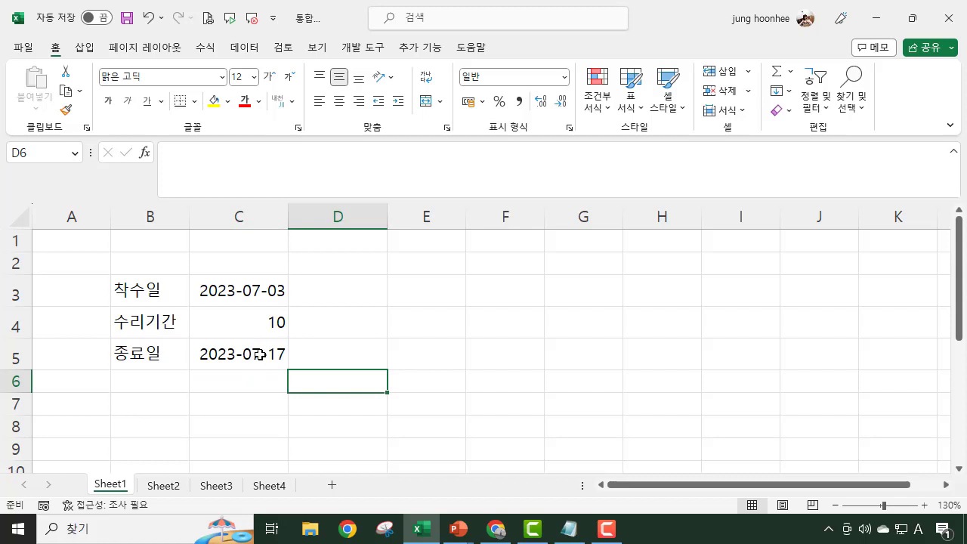
left_click(255, 355)
left_click(347, 373)
left_click(253, 358)
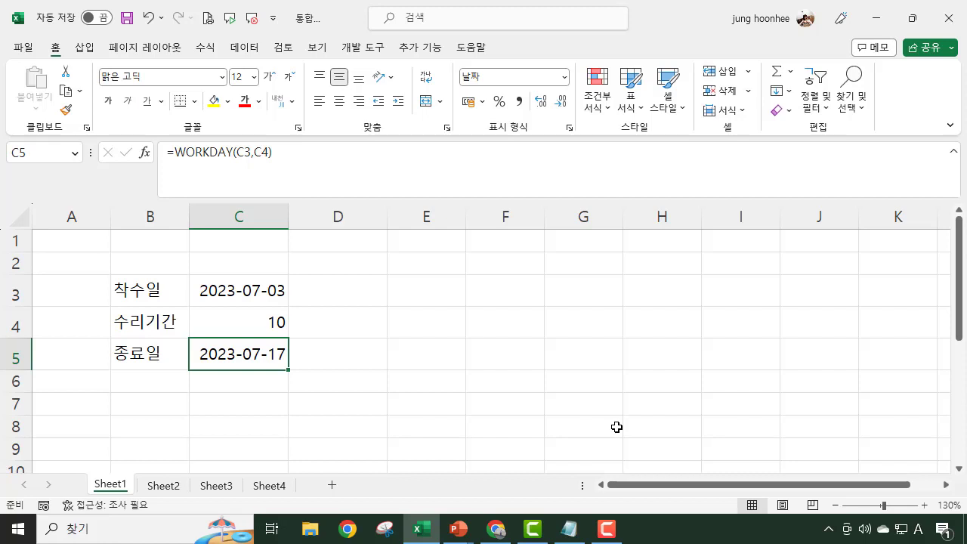
left_click(275, 294)
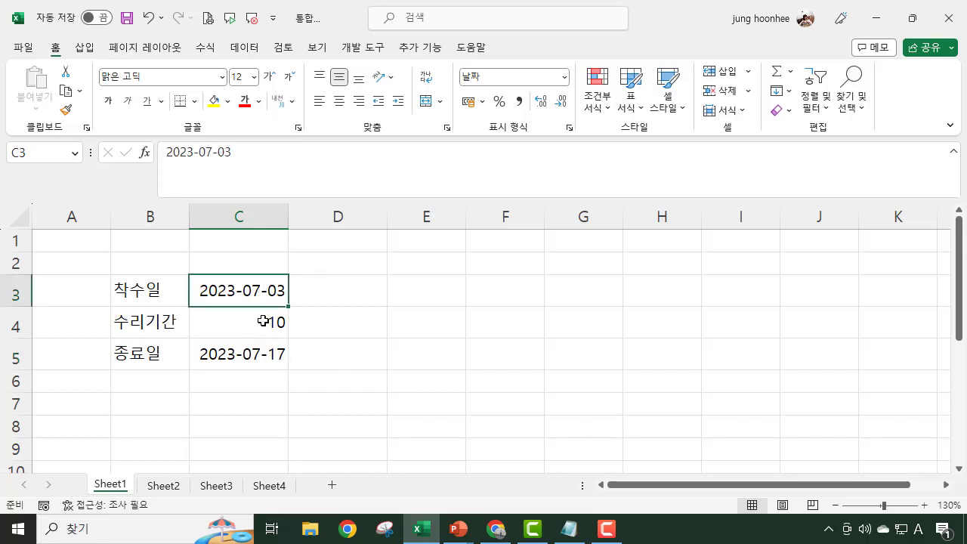
left_click(263, 322)
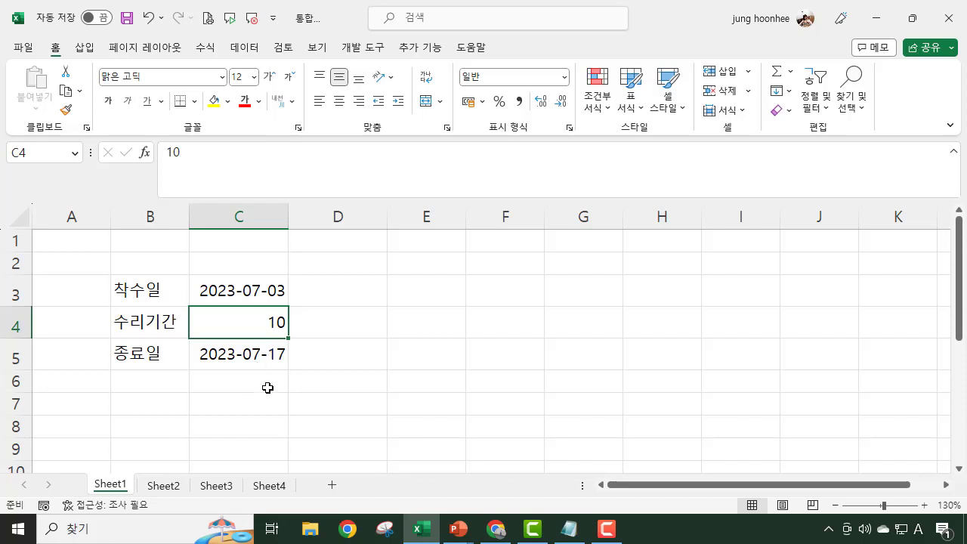
Change the 종료일 formula in C5 to =WORKDAY(C3,C4-1) so the start date counts as the first day
left_click(256, 353)
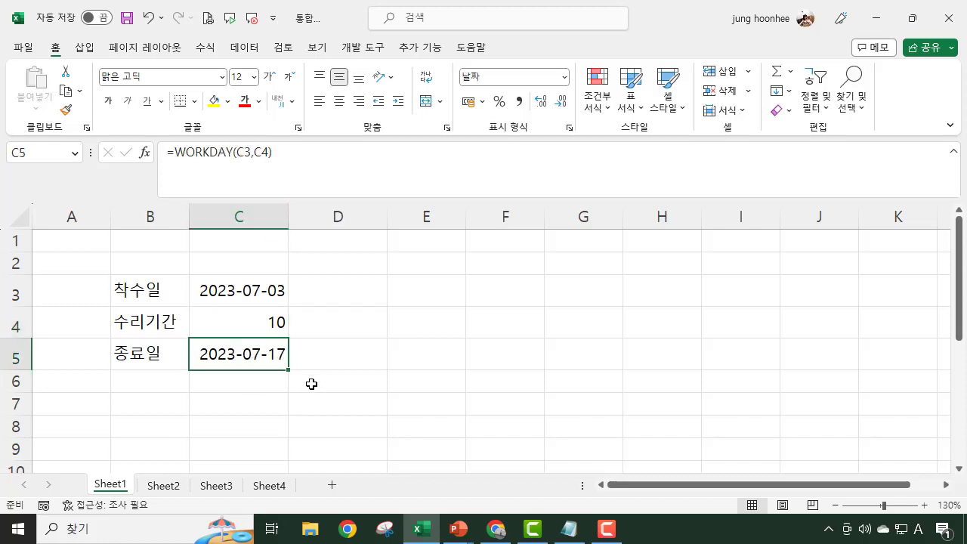
left_click(267, 153)
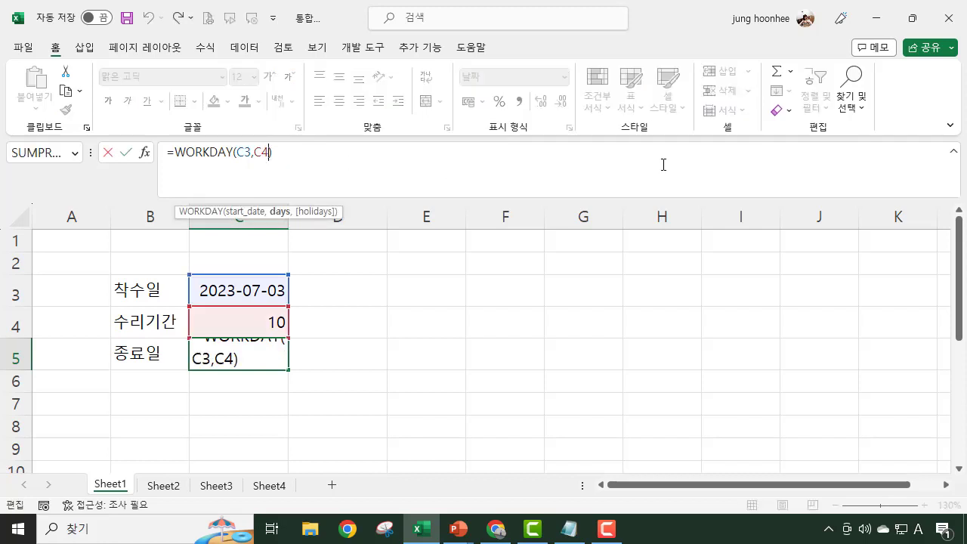
type("-1")
key("Return")
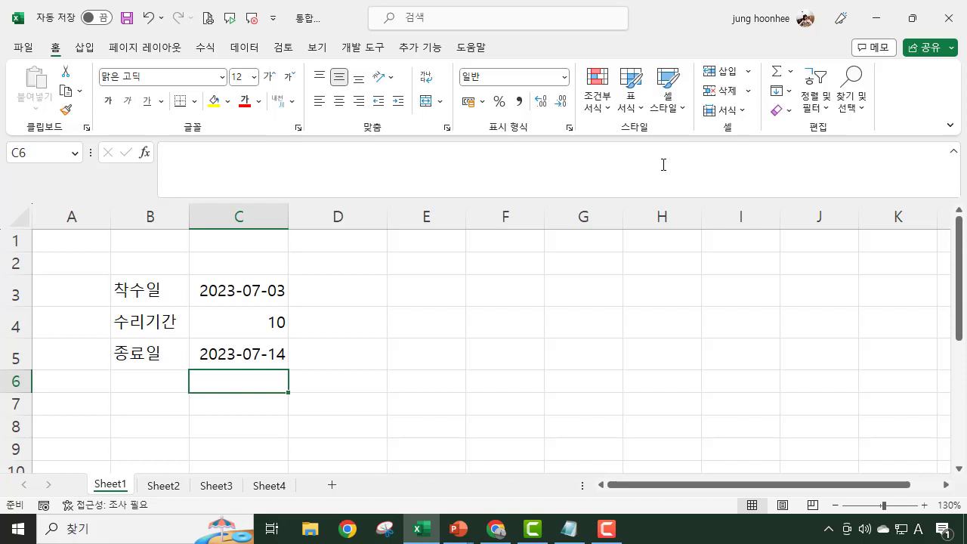
left_click(252, 357)
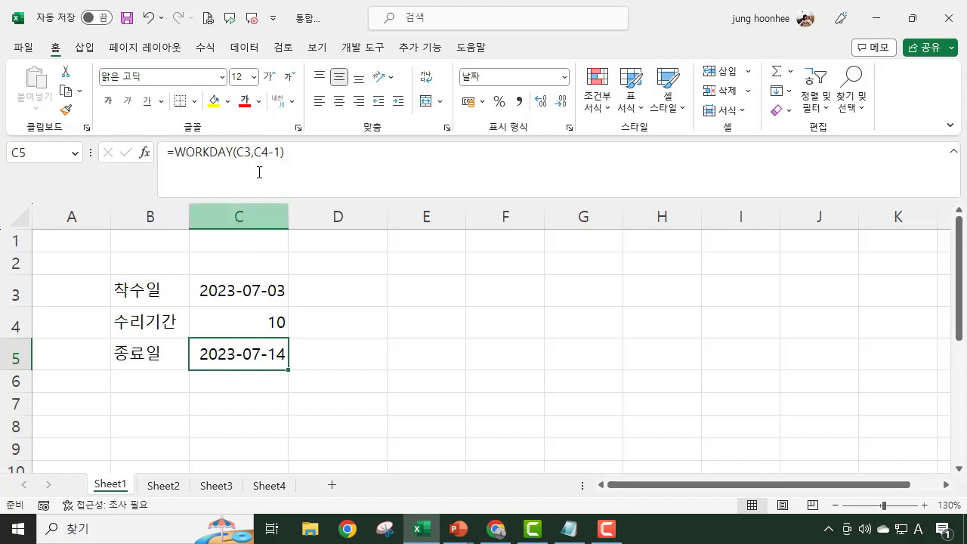
left_click(449, 356)
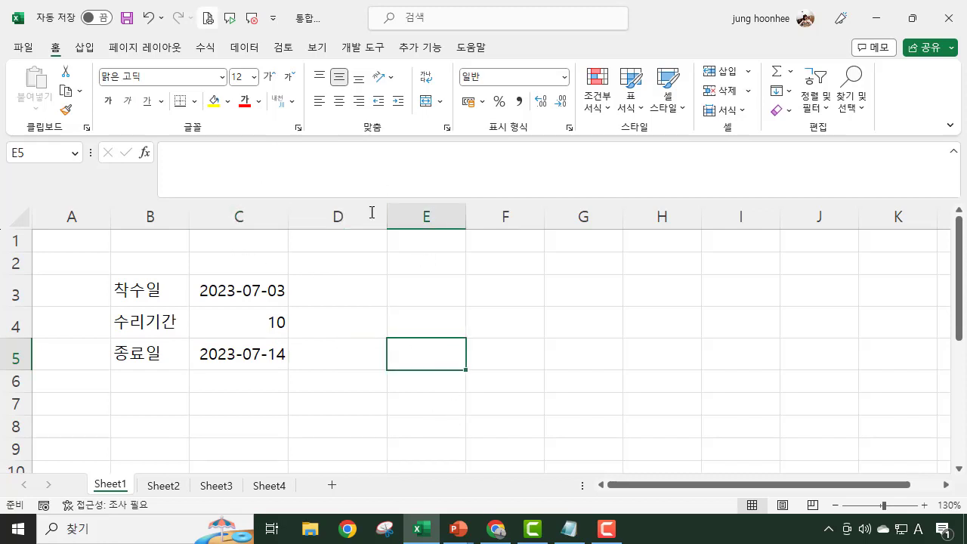
Switch to Notepad and begin a syntax note with =WORKDAY( on the first line
left_click(577, 534)
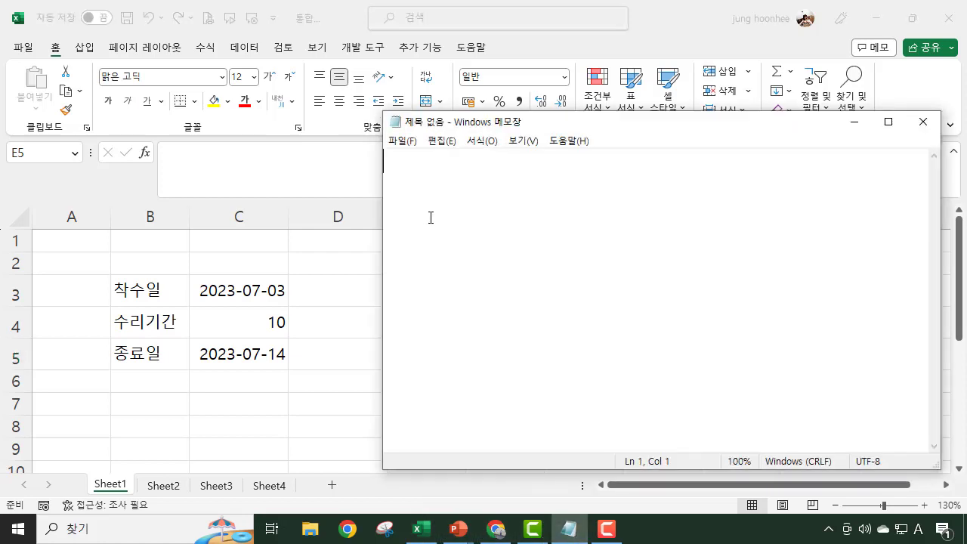
type("=")
key("Hangul")
type("ㅊ")
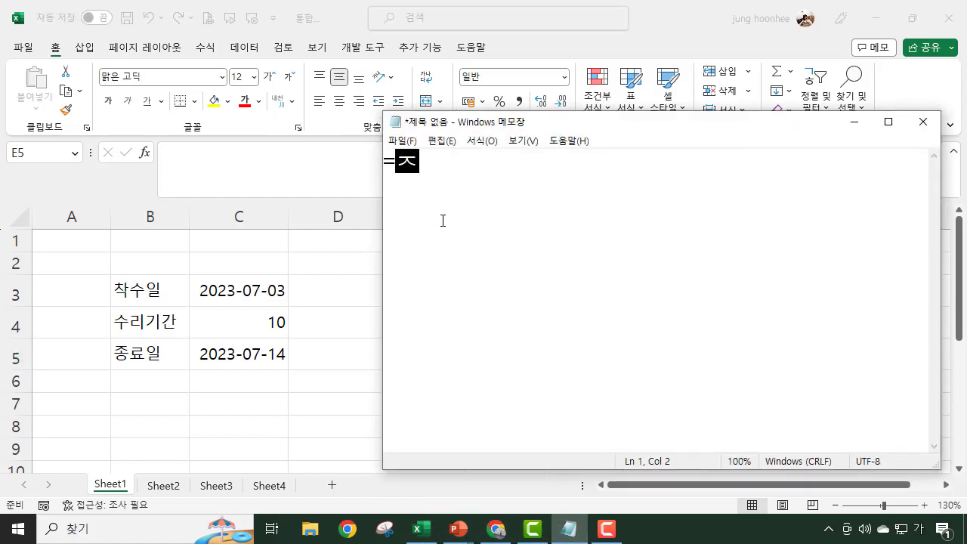
key("BackSpace")
key("Hangul")
type("WORKDAY(")
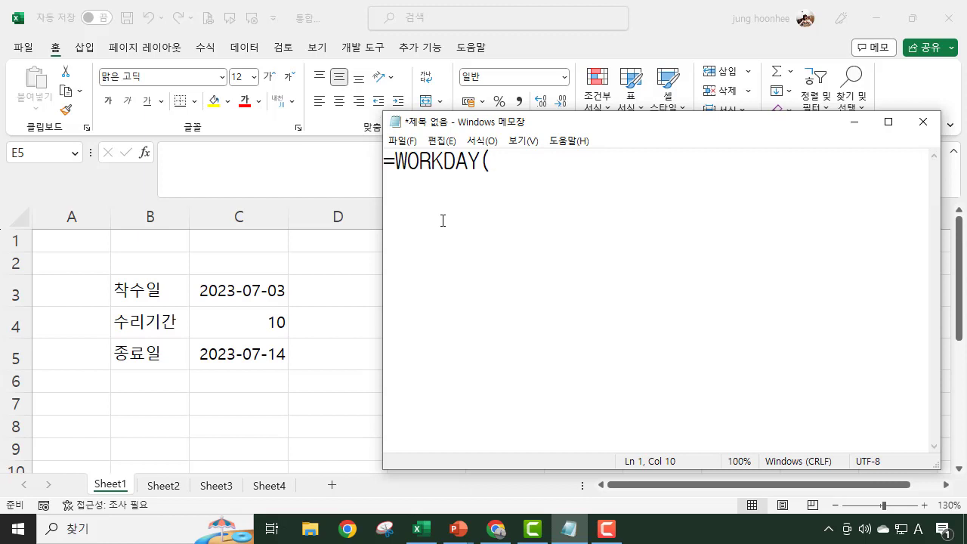
Complete the syntax note with the arguments 시작일,소요일자,[공휴일] and a closing parenthesis, and return to the Excel worksheet
type("TL")
key("BackSpace")
key("BackSpace")
key("Hangul")
type("시작일,")
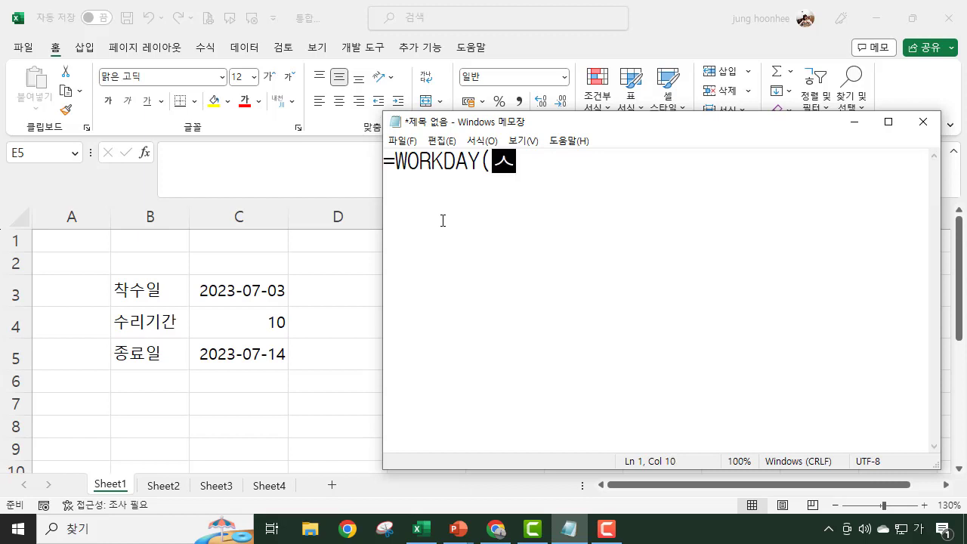
type("송")
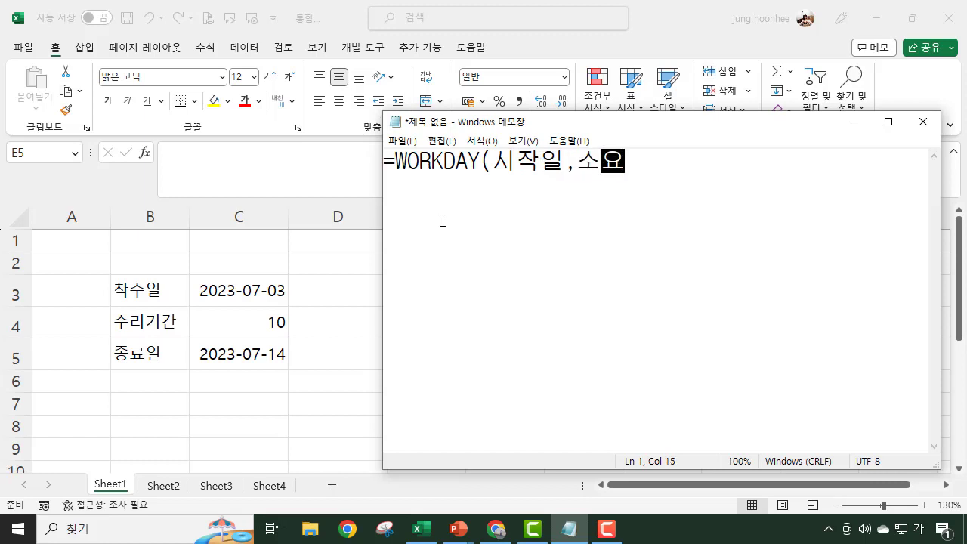
type("일자")
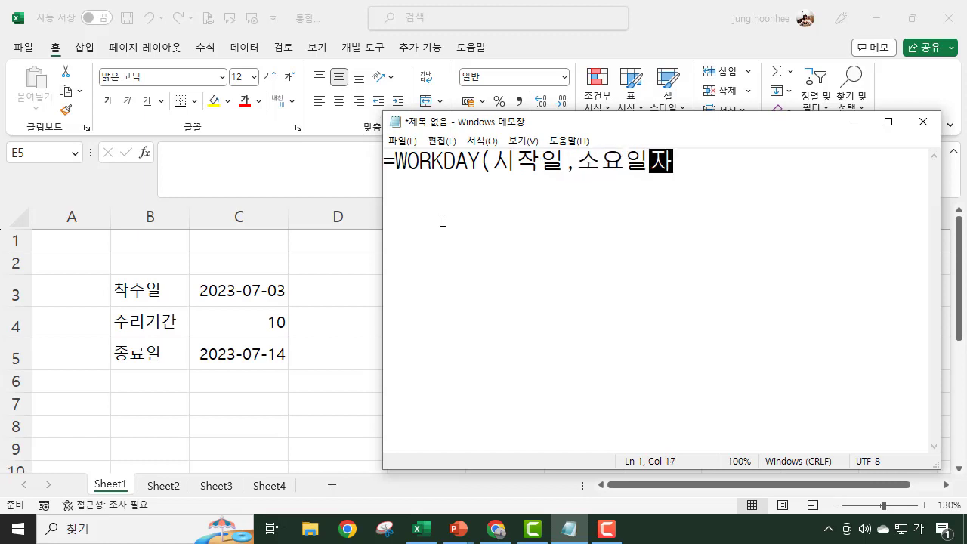
type(",")
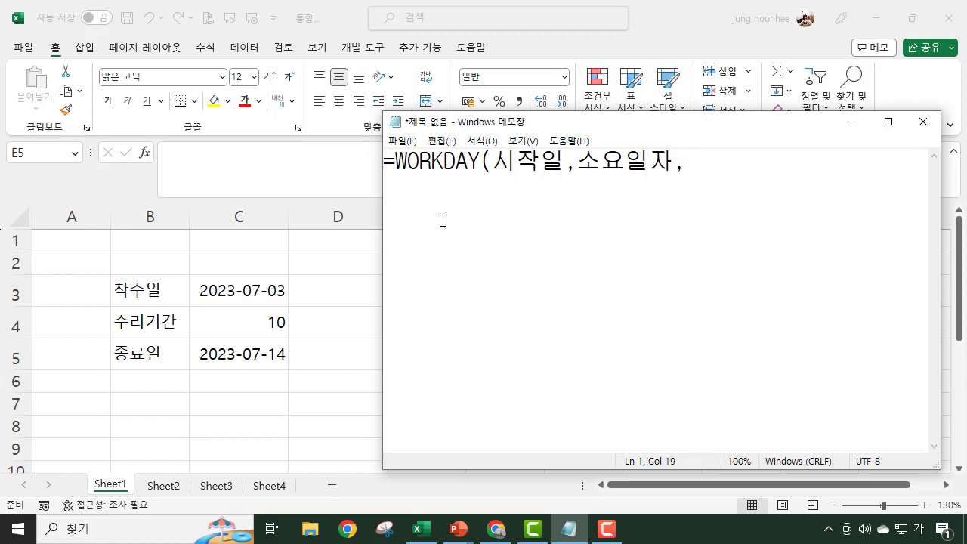
type("[공휴일])")
key("Return")
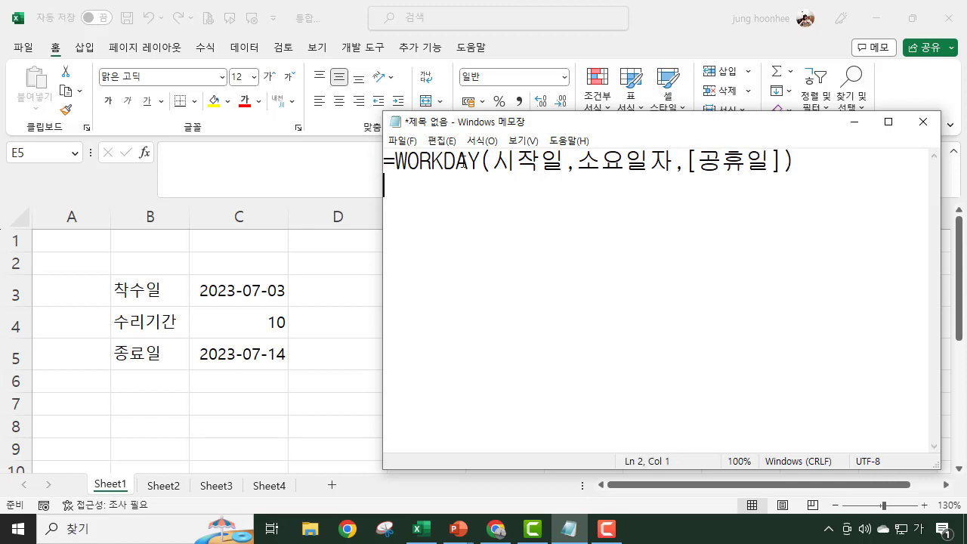
left_click(868, 124)
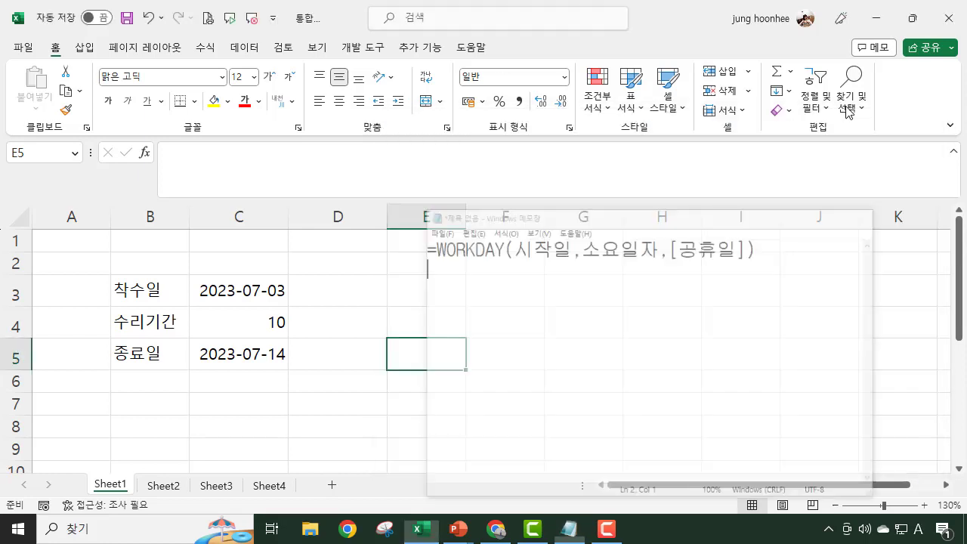
Enter the holiday date 2023-7-5 in F3 and its label 창립기념일 in G3
left_click(524, 292)
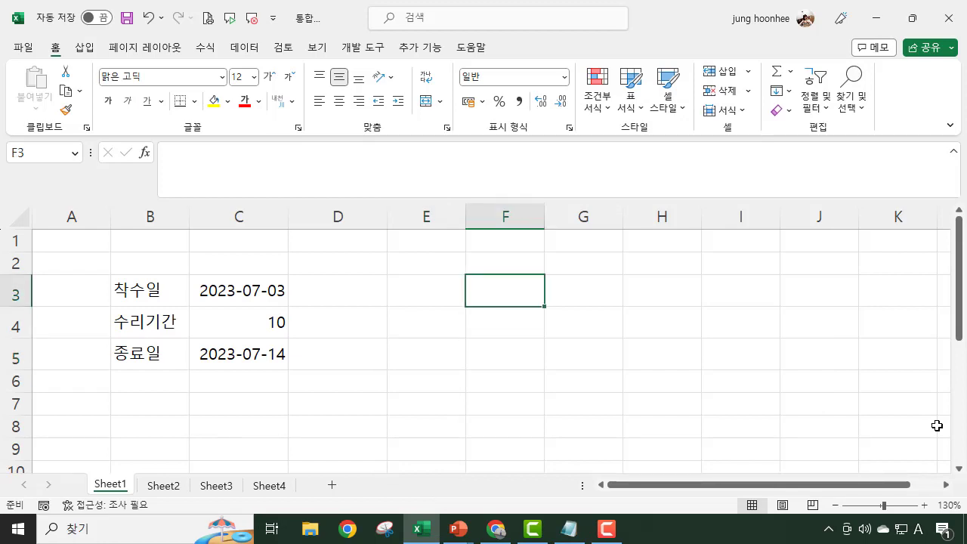
type("2023-7-5")
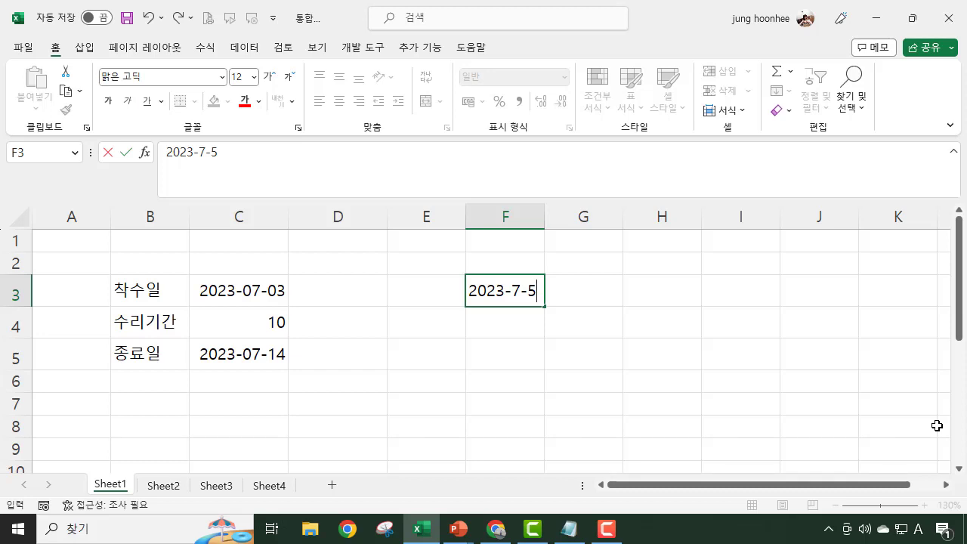
key("Return")
key("Up")
key("Right")
type("CKD")
key("BackSpace")
key("BackSpace")
key("BackSpace")
type("창립")
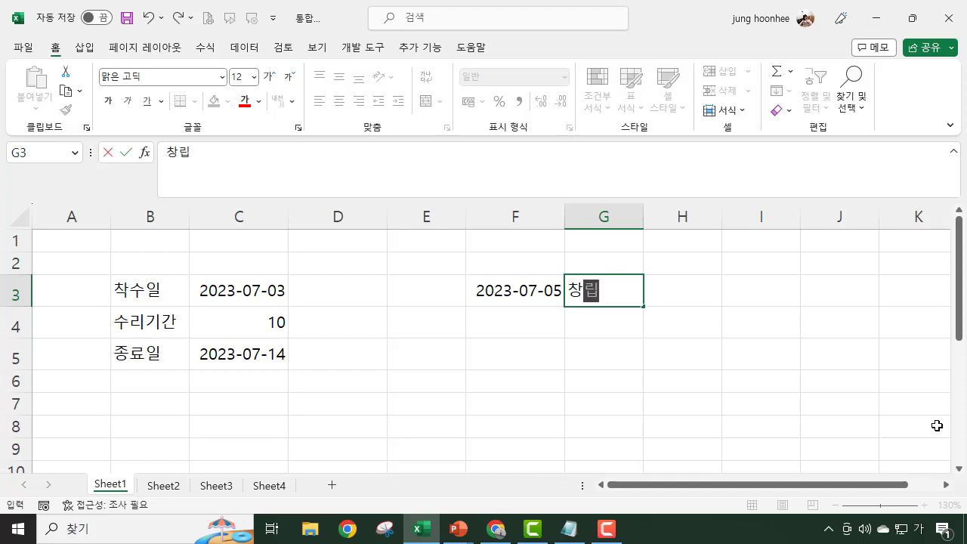
type("기념일")
key("Return")
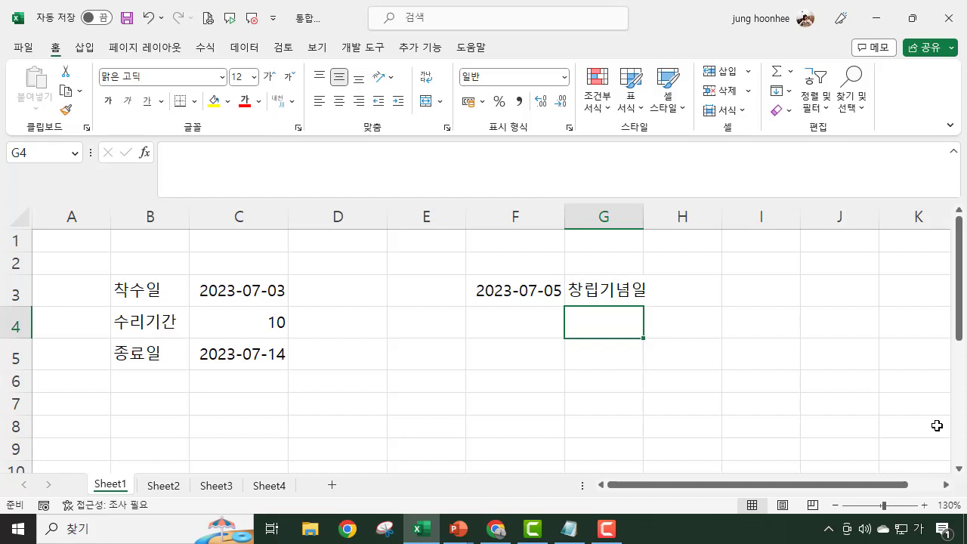
Enter the second holiday date 2023-7-11 in F4 and its label 야유회 in G4
left_click(626, 282)
left_click_drag(589, 307, 533, 333)
left_click(532, 332)
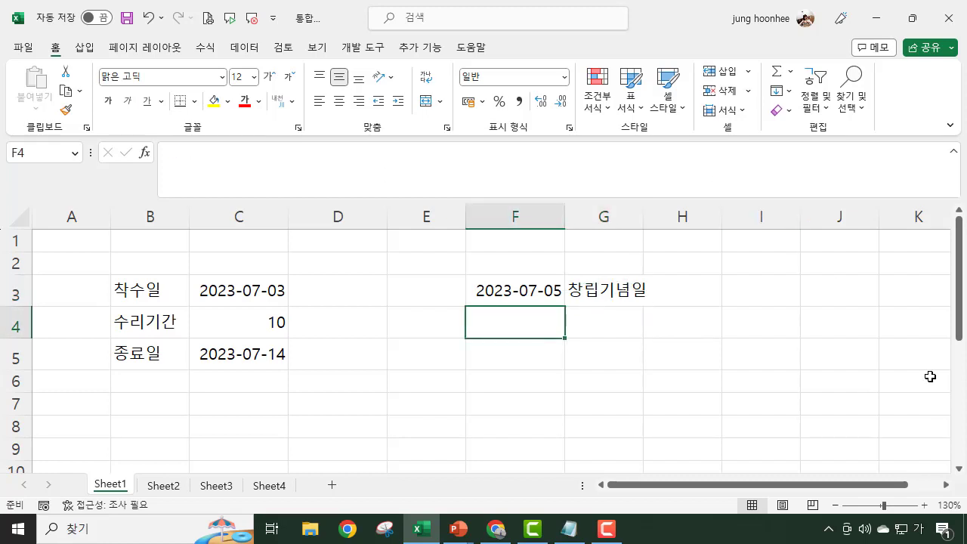
type("202")
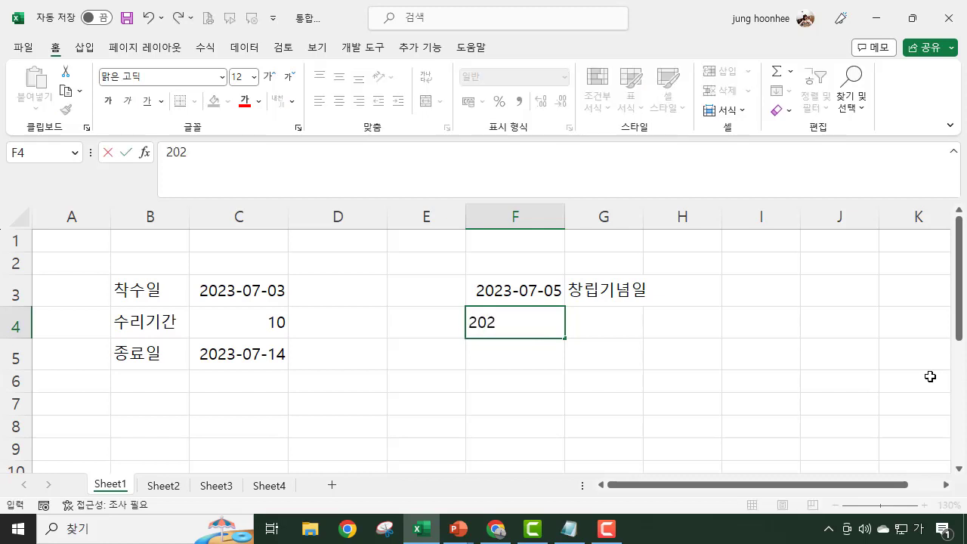
type("307")
type("0")
key("BackSpace")
key("BackSpace")
key("BackSpace")
type("-7-")
key("Tab")
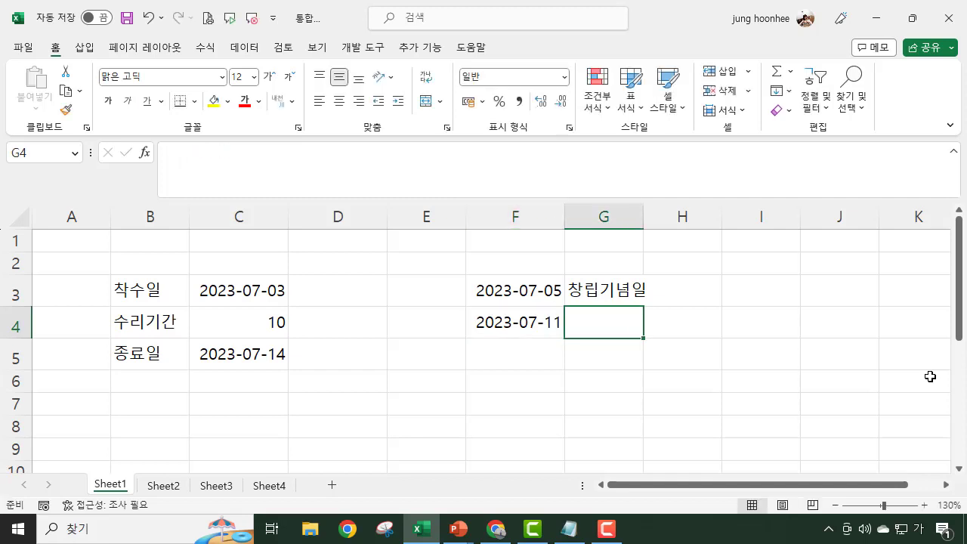
type("야유회")
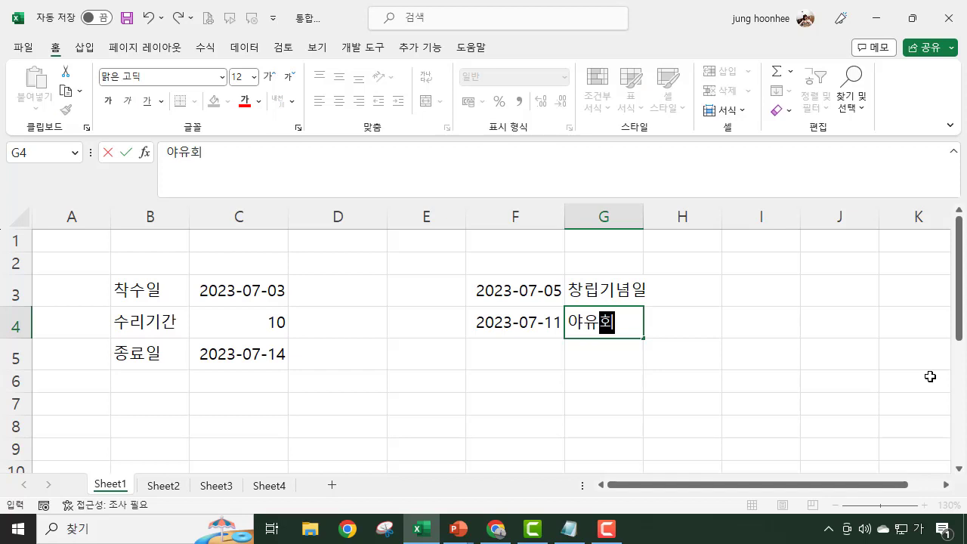
key("Return")
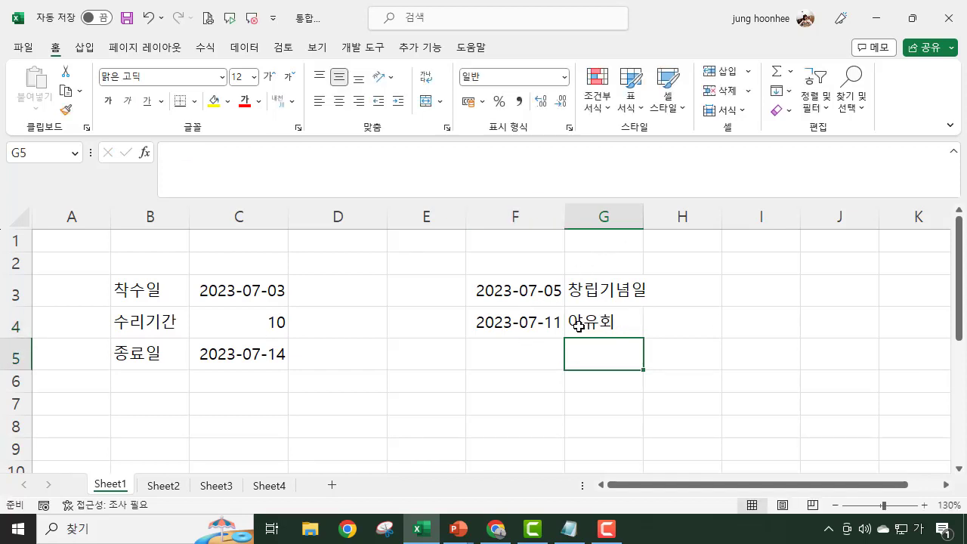
Add the holiday range F3:F4 to the 종료일 formula in C5, making it =WORKDAY(C3,C4-1,F3:F4)
left_click(533, 290)
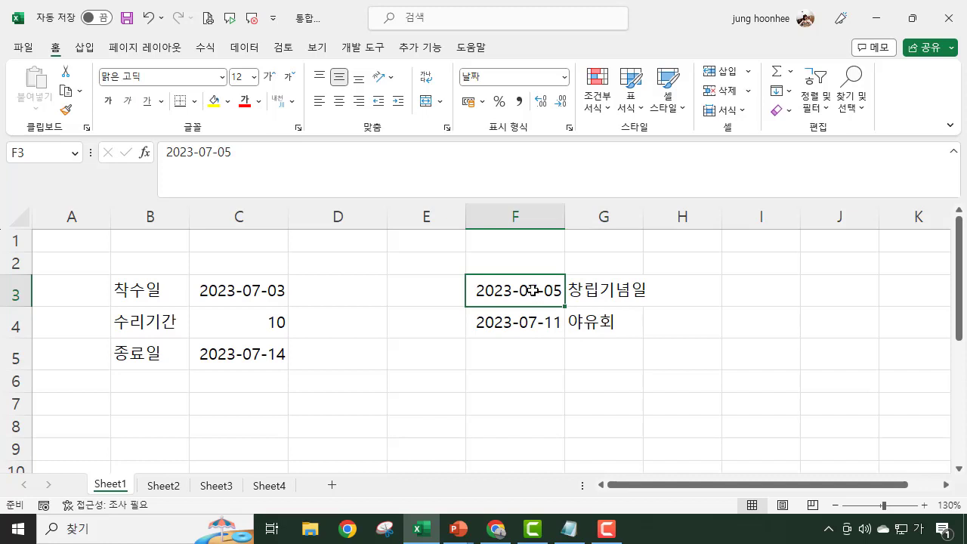
left_click_drag(532, 290, 533, 314)
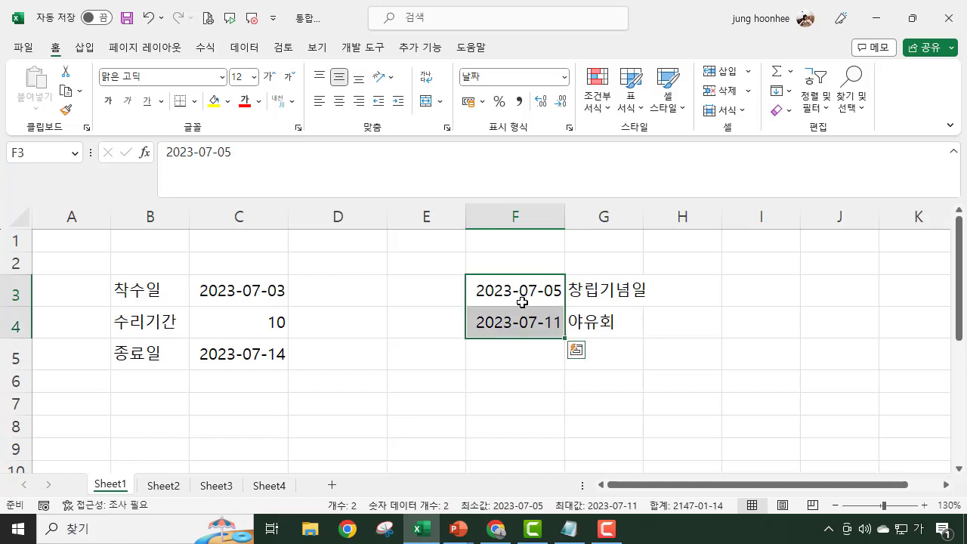
left_click(516, 379)
left_click(274, 321)
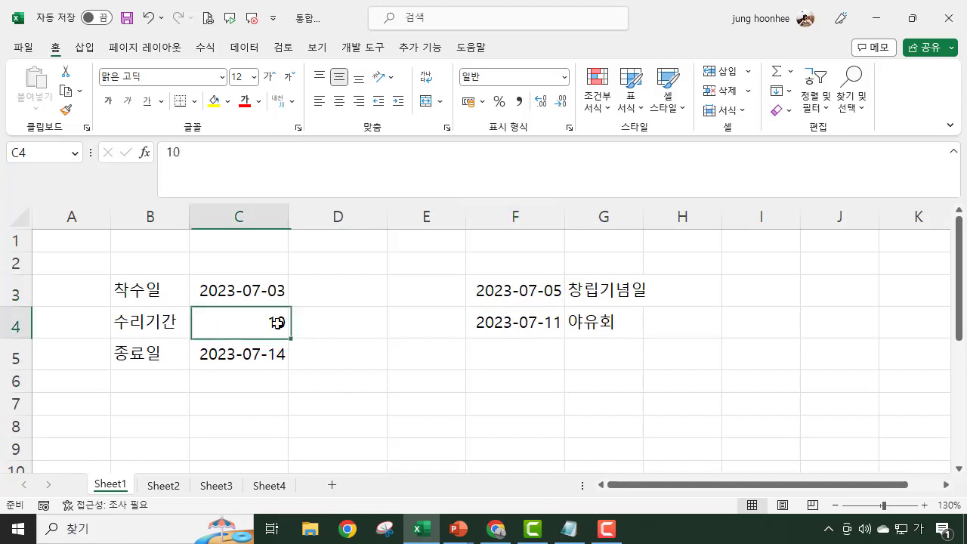
left_click(218, 357)
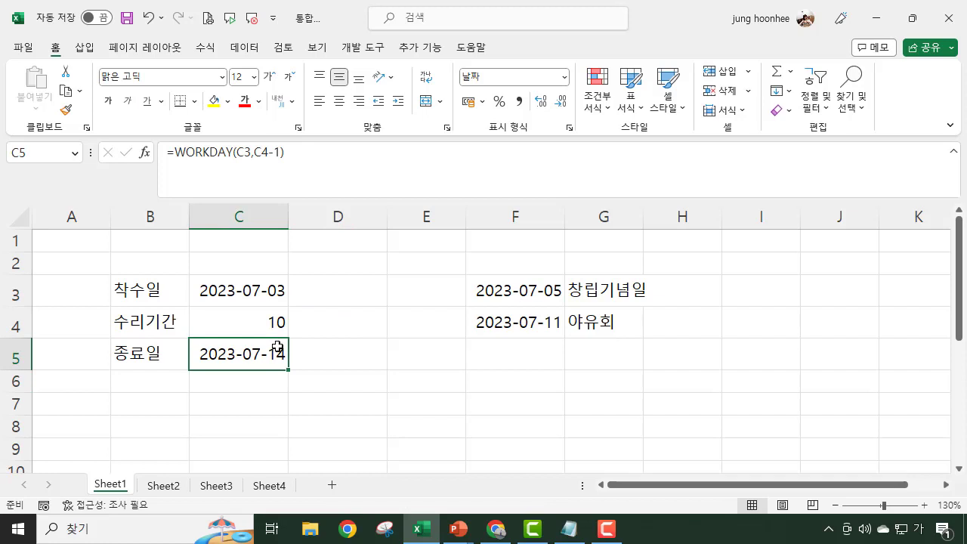
left_click(281, 154)
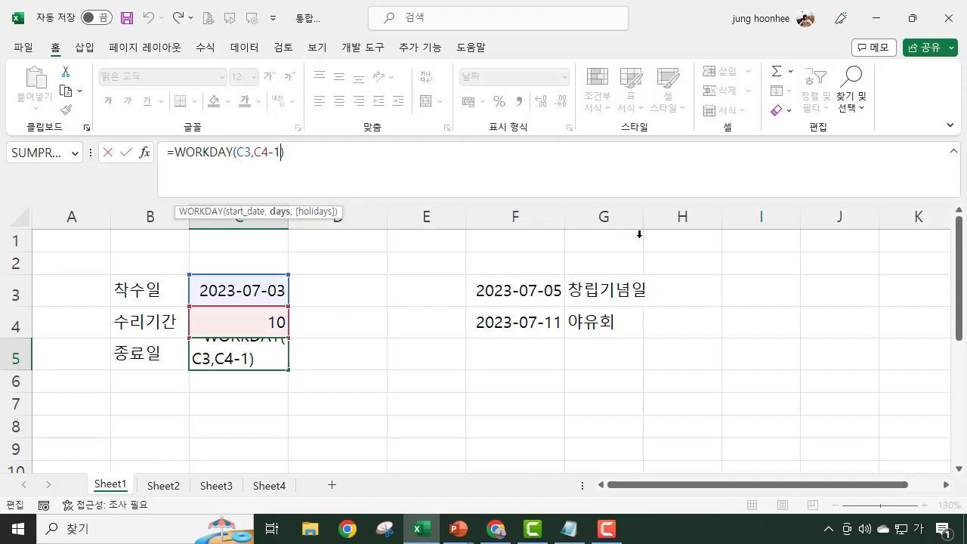
type(",")
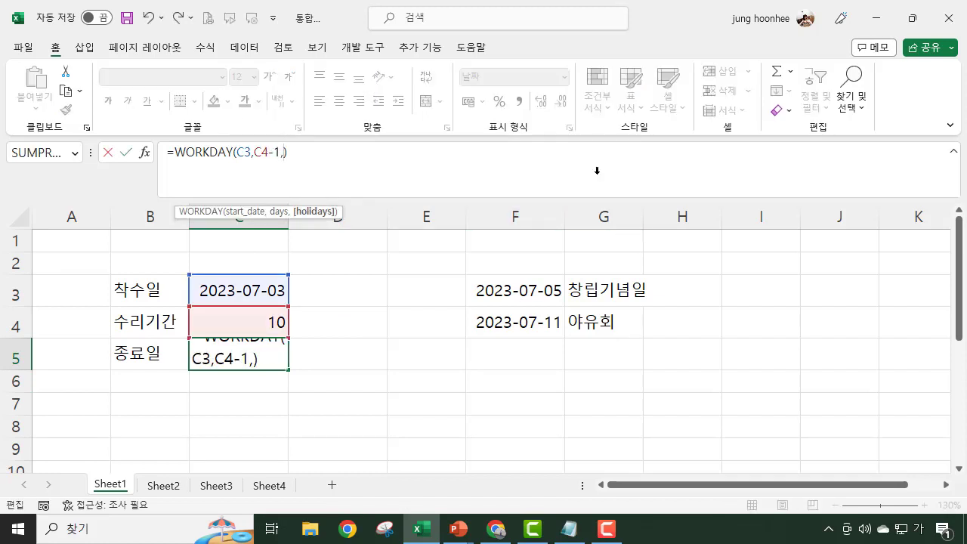
left_click(528, 287)
left_click_drag(528, 287, 529, 318)
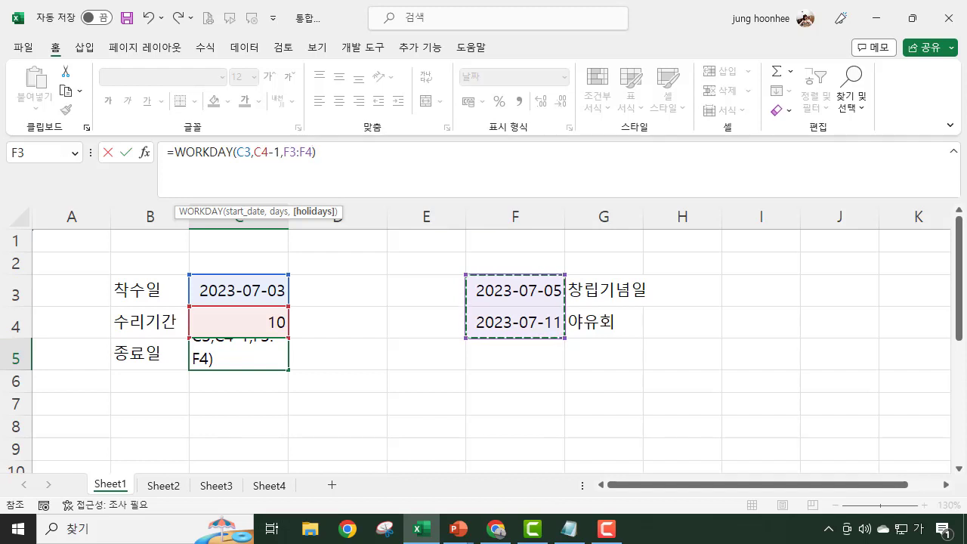
type(")")
key("Return")
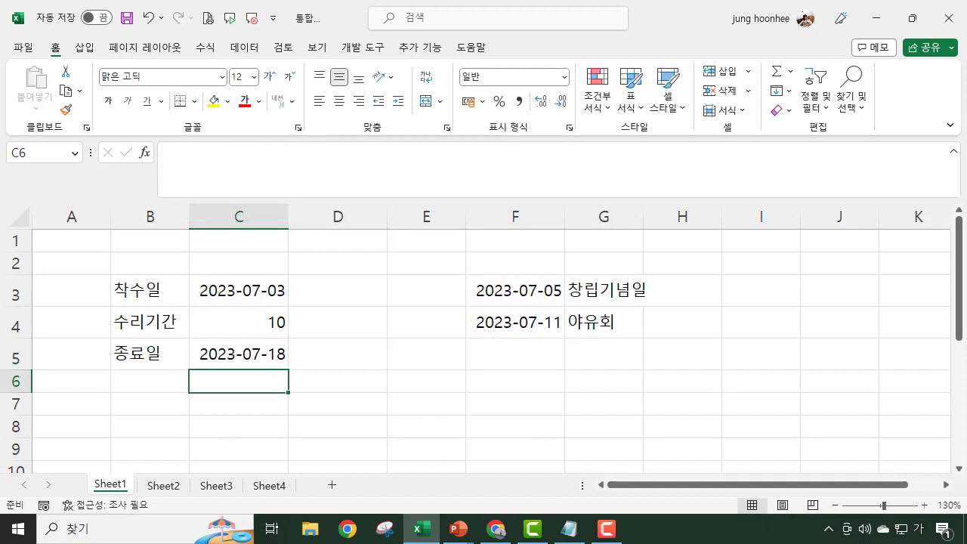
left_click(266, 355)
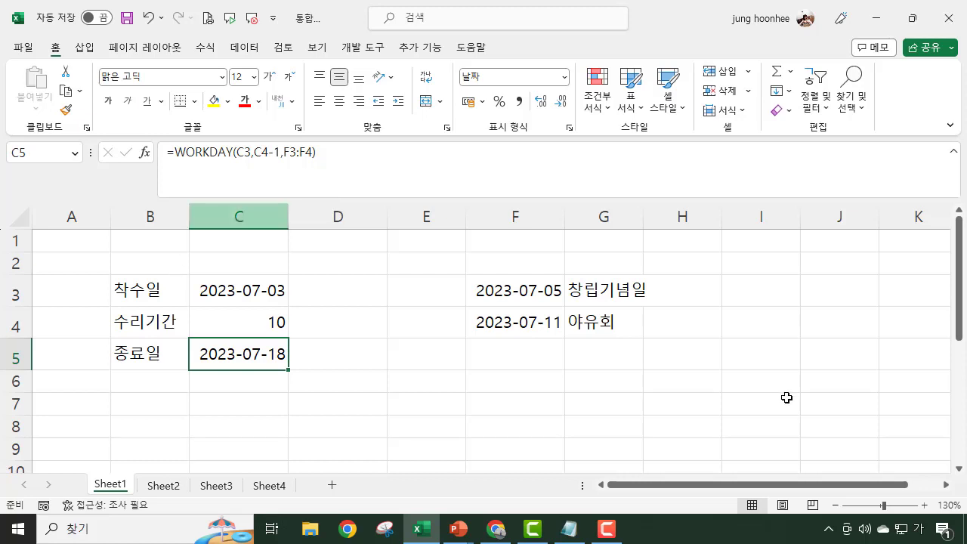
left_click(570, 408)
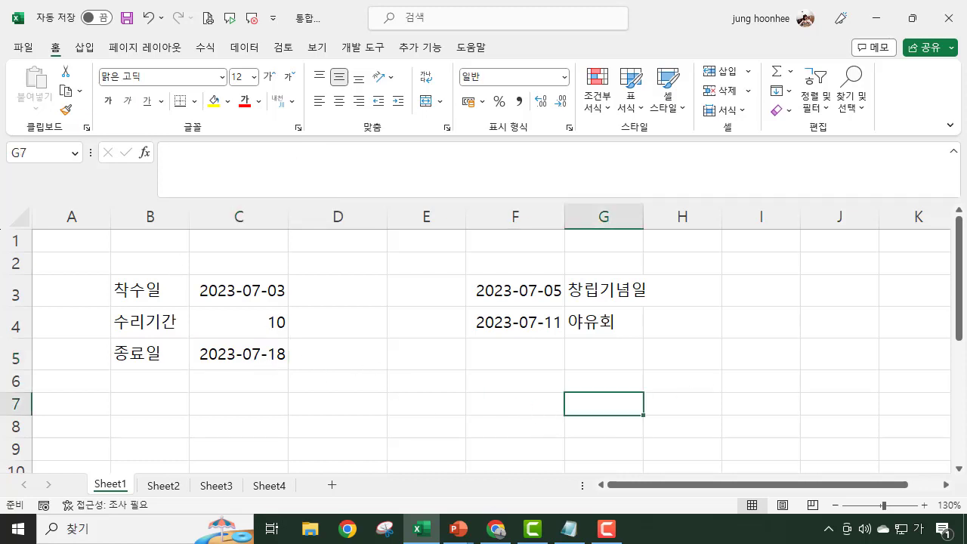
Switch to Notepad and begin a second syntax line with =WORKDAY.INTL( below the WORKDAY line
left_click(569, 529)
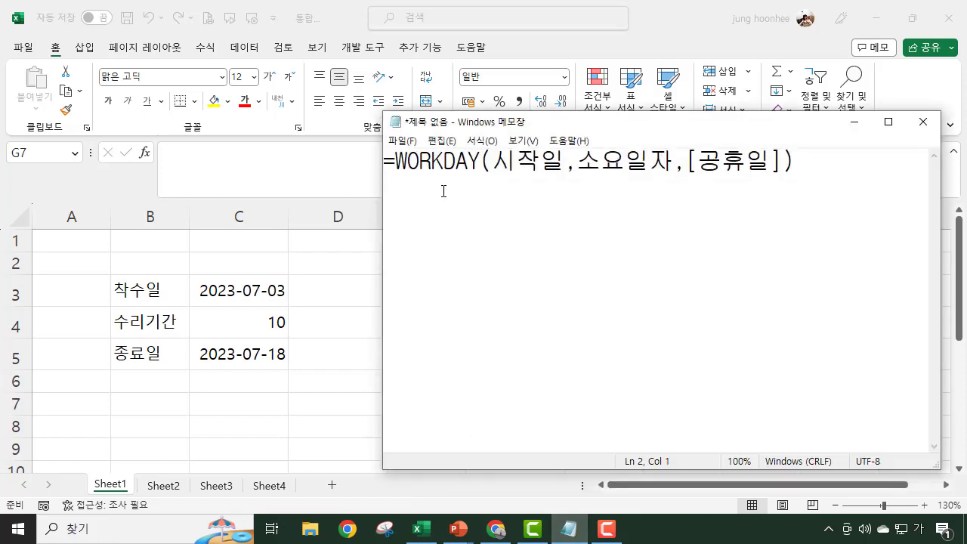
left_click_drag(803, 158, 649, 160)
left_click(439, 178)
type("=ㅈ")
key("BackSpace")
key("Hangul")
type("WORKDAU")
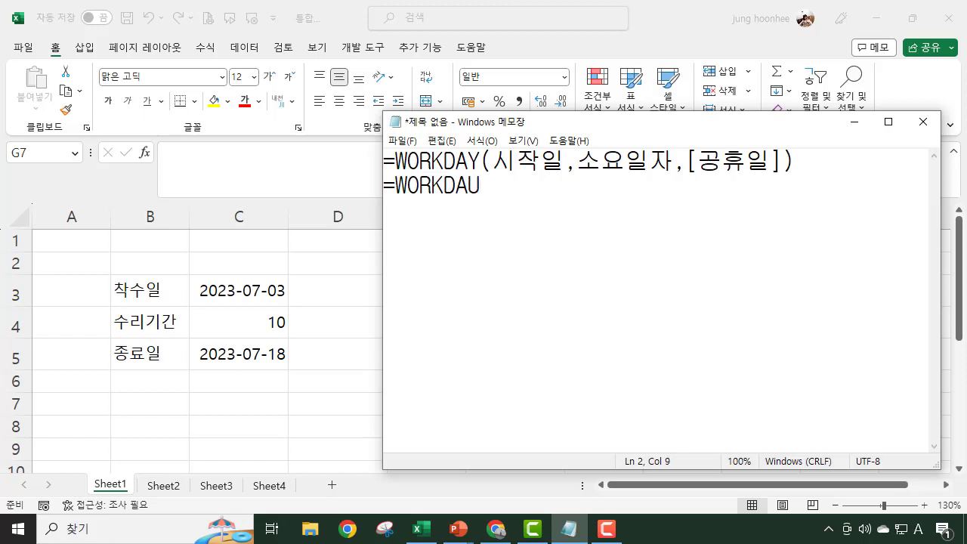
key("BackSpace")
type("Y.INT")
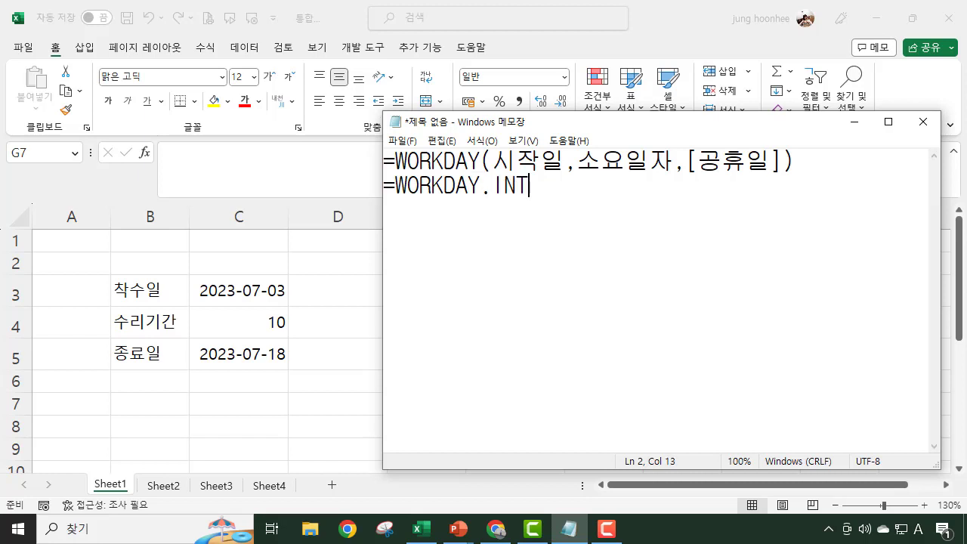
type("L(")
key("ctrl+a")
left_click(592, 180)
left_click(389, 183)
left_click_drag(387, 185, 591, 182)
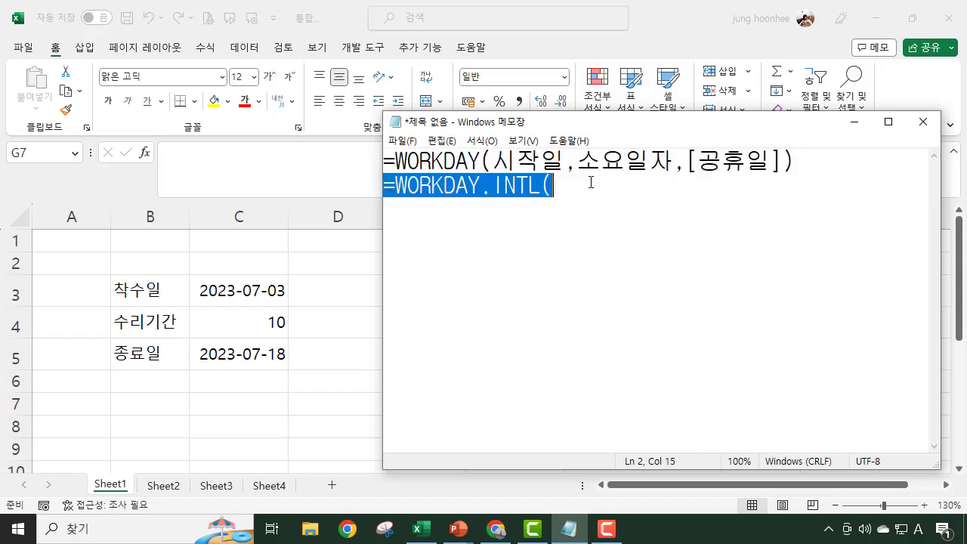
left_click(842, 243)
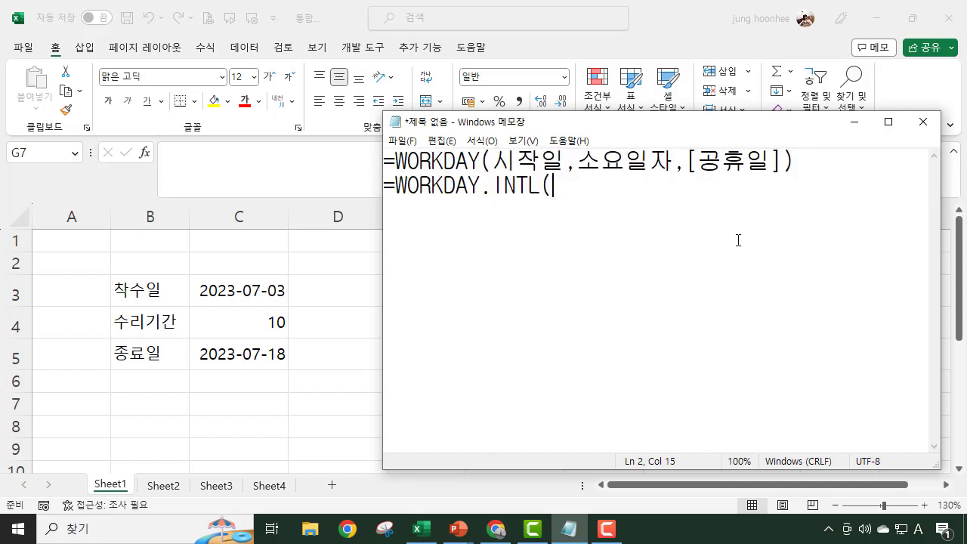
Complete the WORKDAY.INTL line with the arguments 시작일,소요일자,[공휴일] and a closing parenthesis
type("시작일,소요일자,[공휴일")
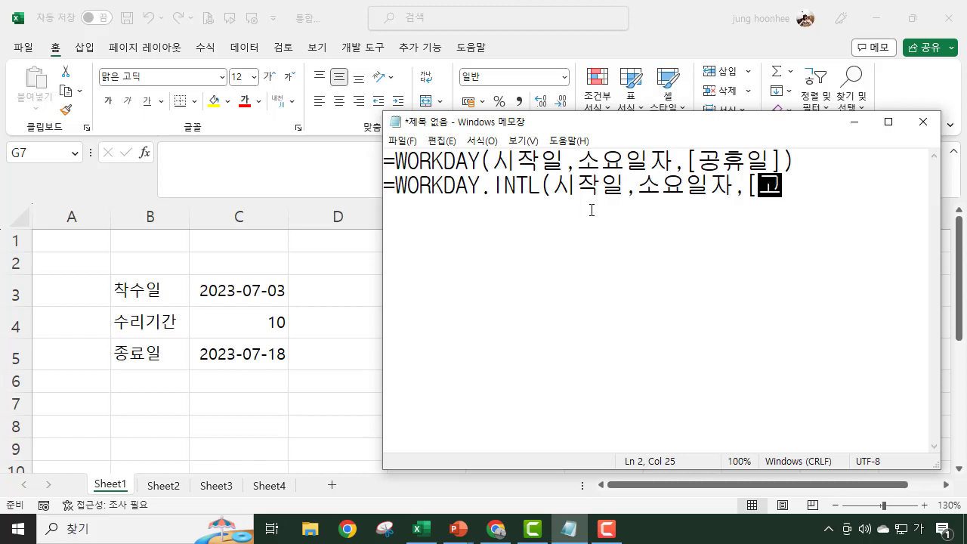
type("])")
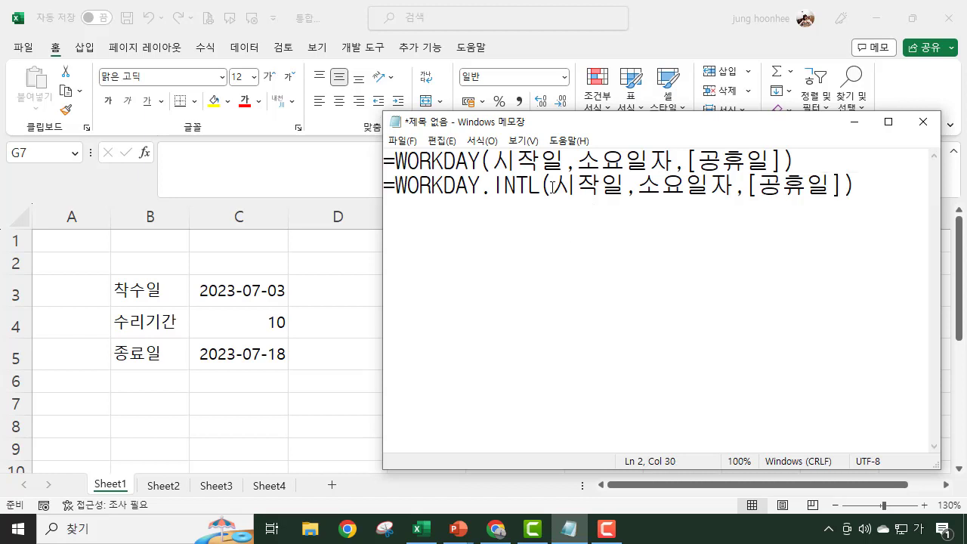
left_click_drag(407, 161, 494, 160)
left_click_drag(455, 187, 519, 188)
Insert the argument [주말] and a comma before [공휴일] in the WORKDAY.INTL syntax line
left_click(746, 188)
type("[")
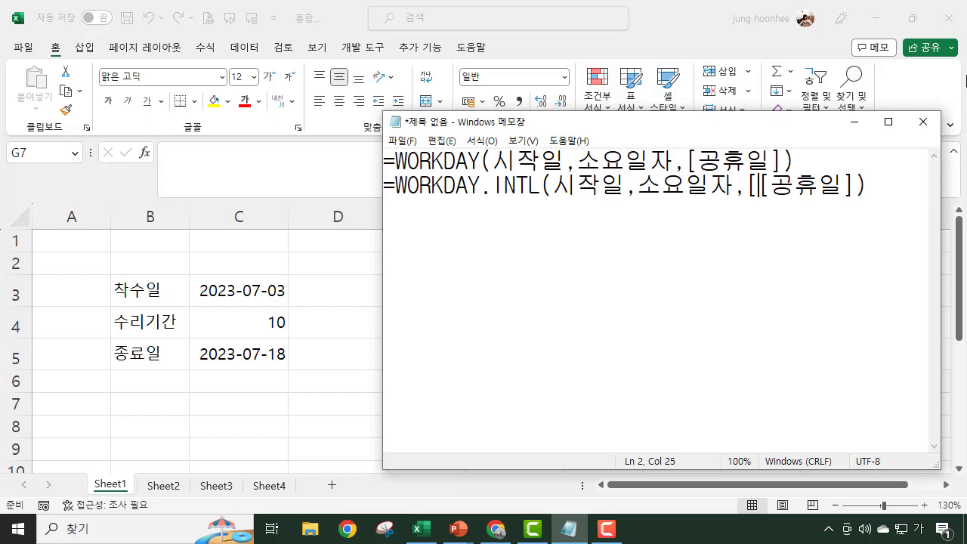
type("주말]")
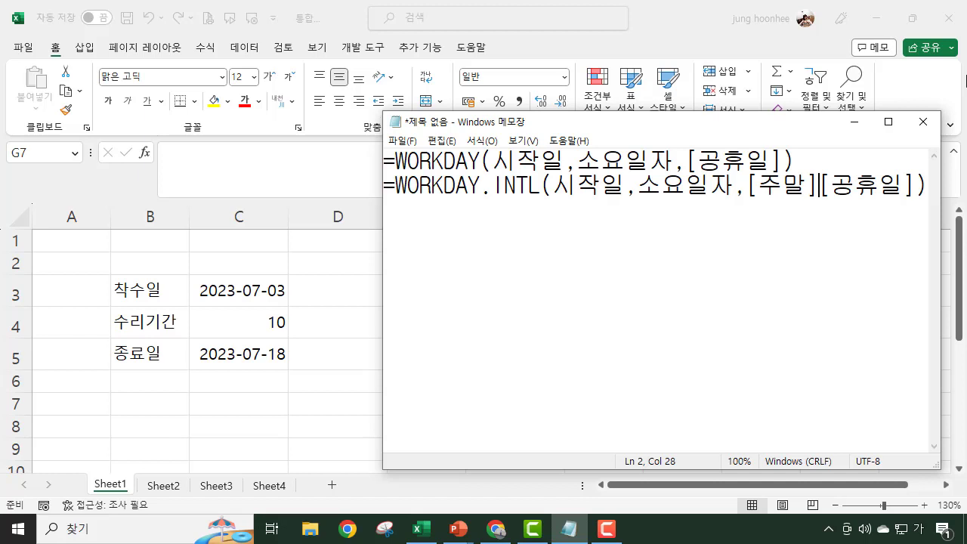
type(",")
left_click_drag(745, 183, 815, 184)
left_click(856, 245)
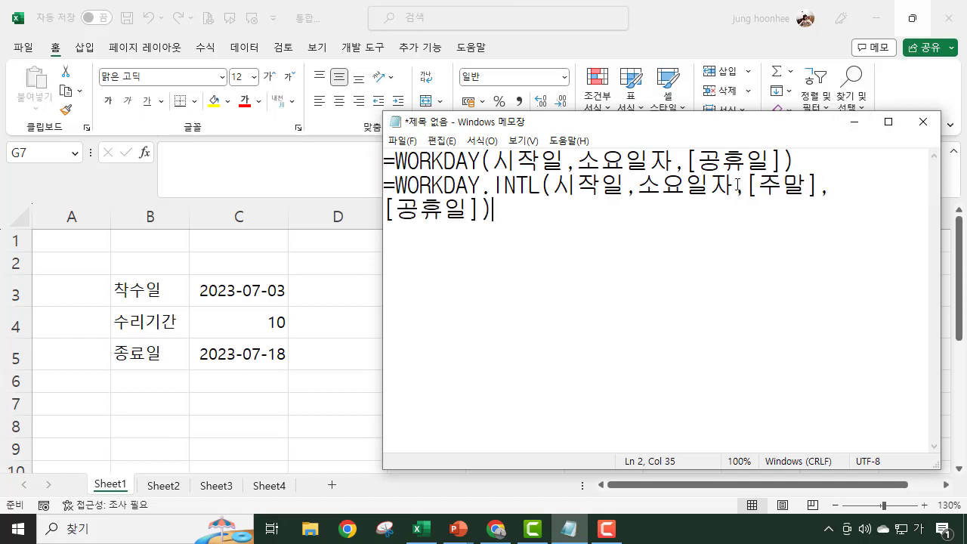
left_click(733, 185)
left_click(671, 166)
left_click_drag(737, 181, 553, 184)
left_click(596, 265)
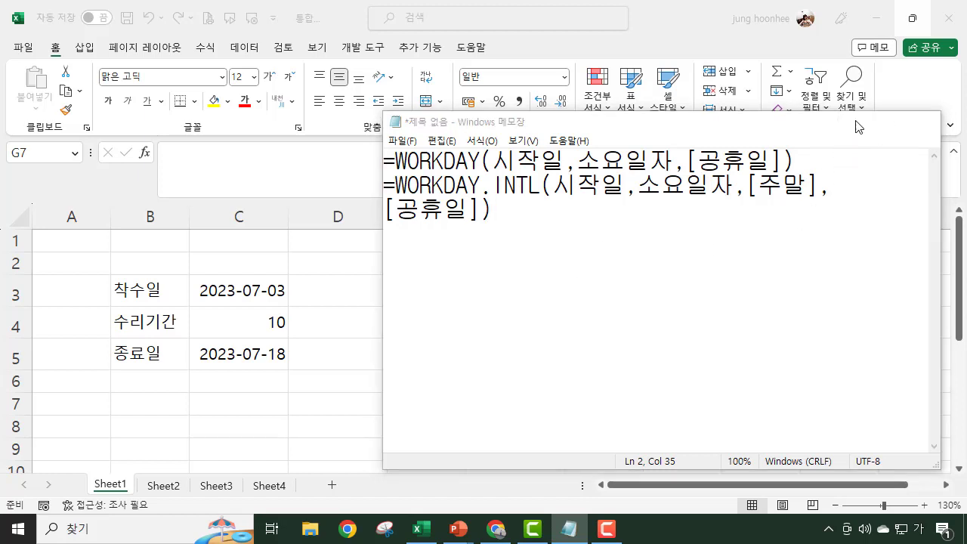
Return to the Excel worksheet and start the formula =WORKDAY.INTL( in D5
left_click(855, 123)
left_click(320, 346)
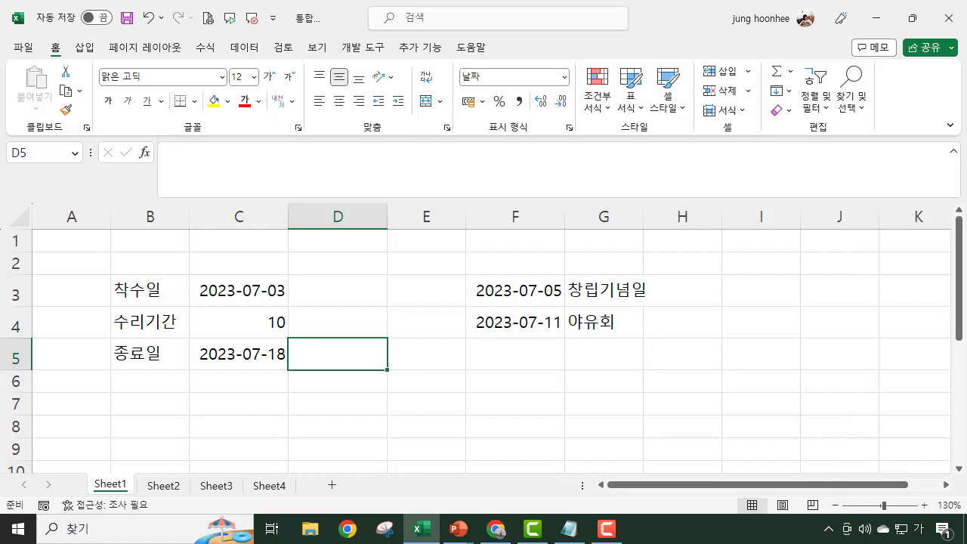
type("=잭")
key("BackSpace")
key("BackSpace")
key("BackSpace")
type("WORK")
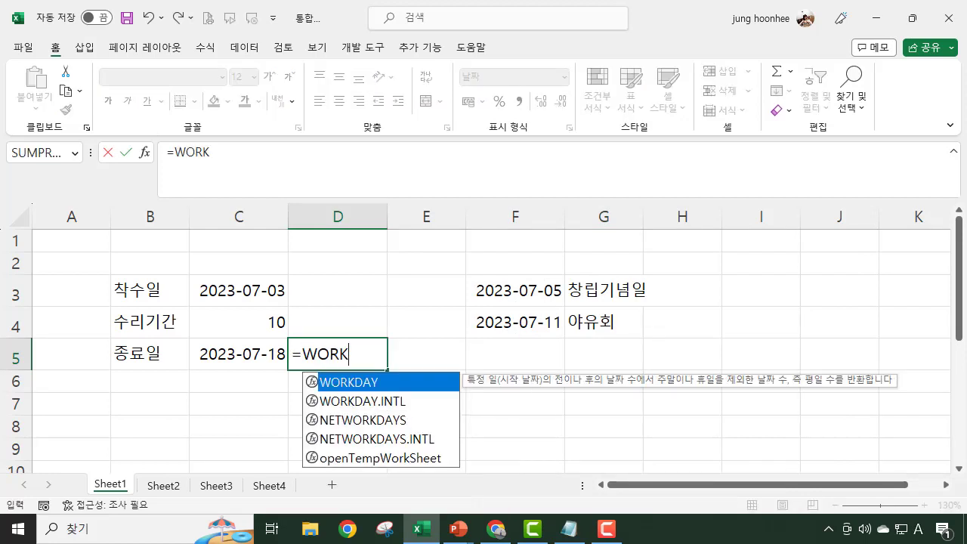
type("DAY")
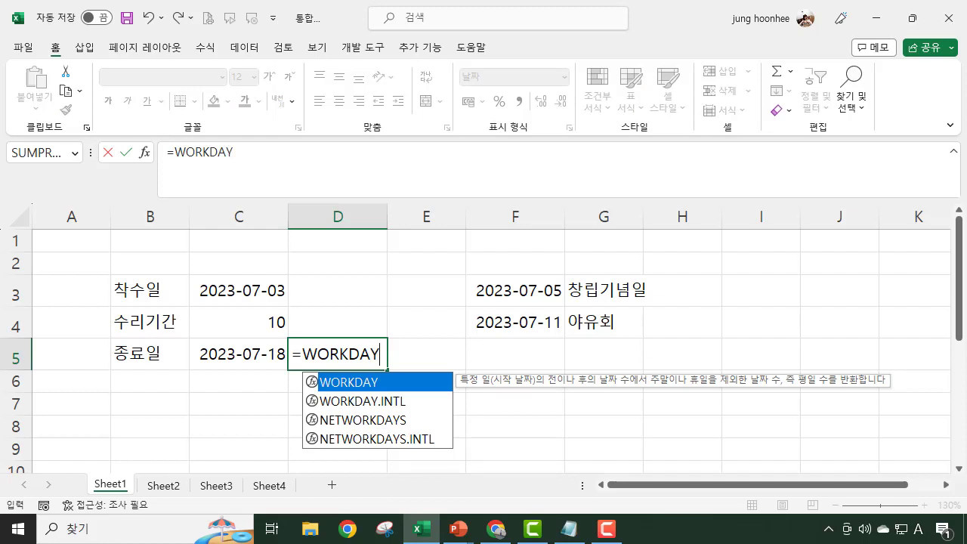
type(".INTL(")
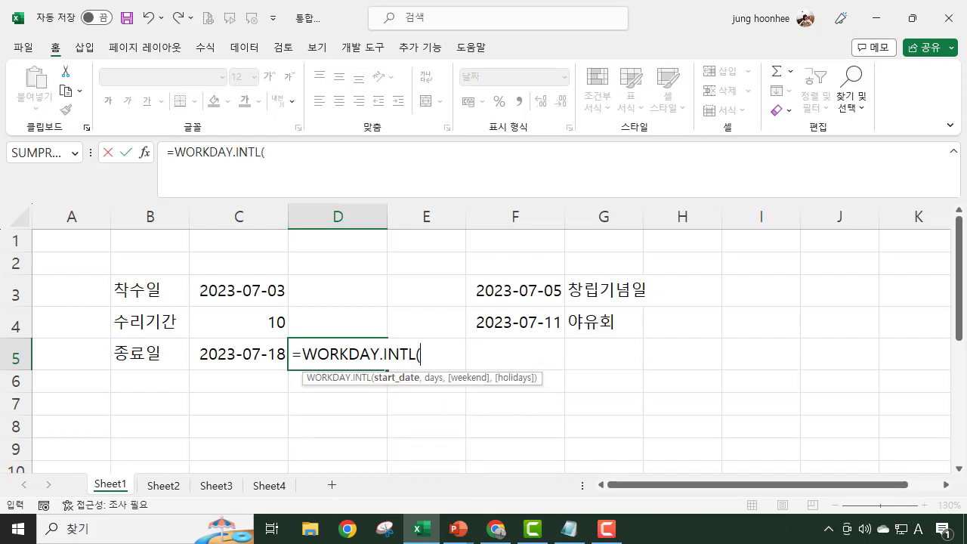
Complete the formula in D5 as =WORKDAY.INTL(C3,C4-1), using the start date and the repair period minus one
left_click(242, 286)
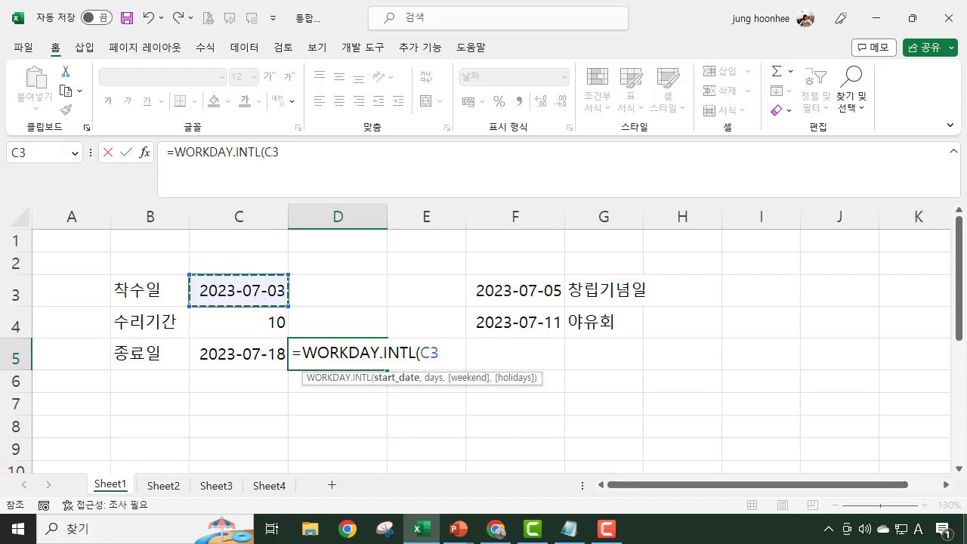
type(",10")
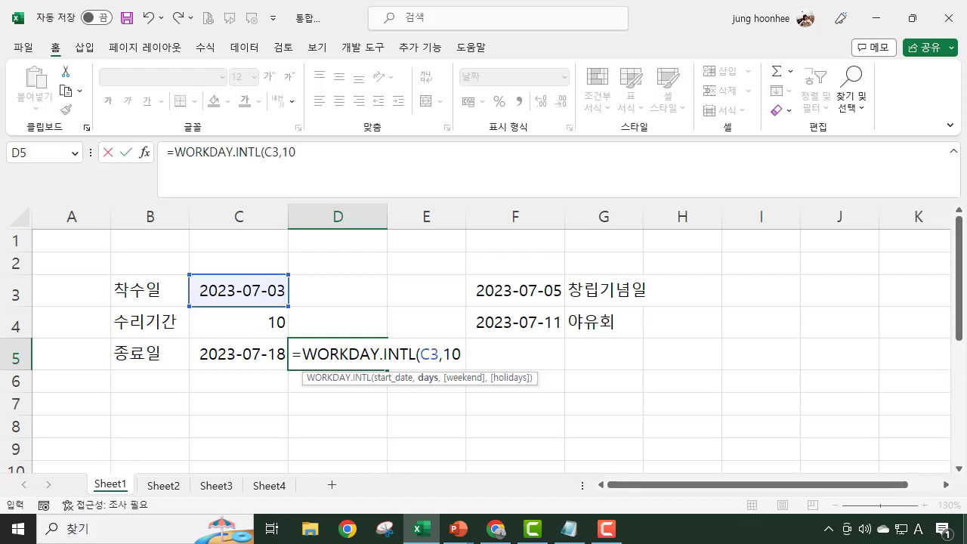
key("BackSpace")
key("BackSpace")
key("BackSpace")
type(",")
left_click(262, 330)
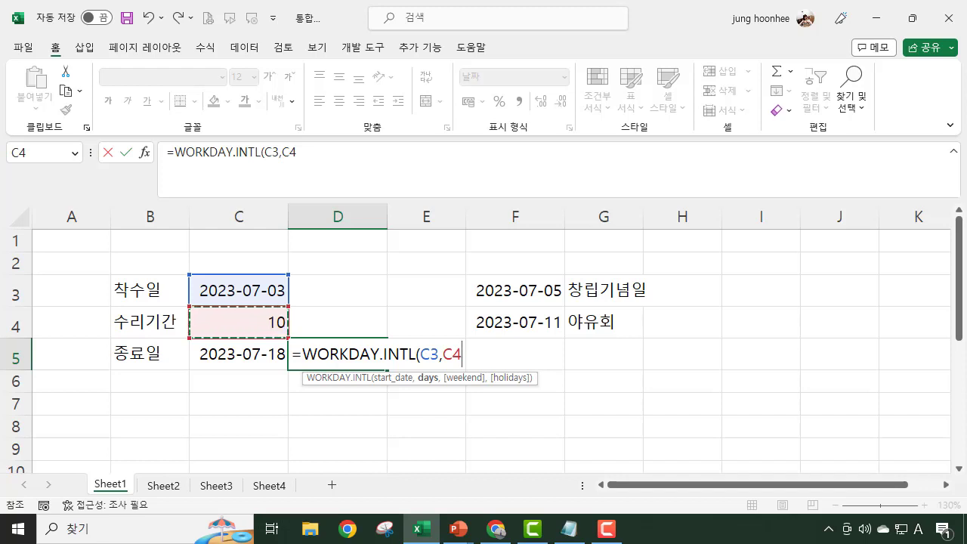
type("-")
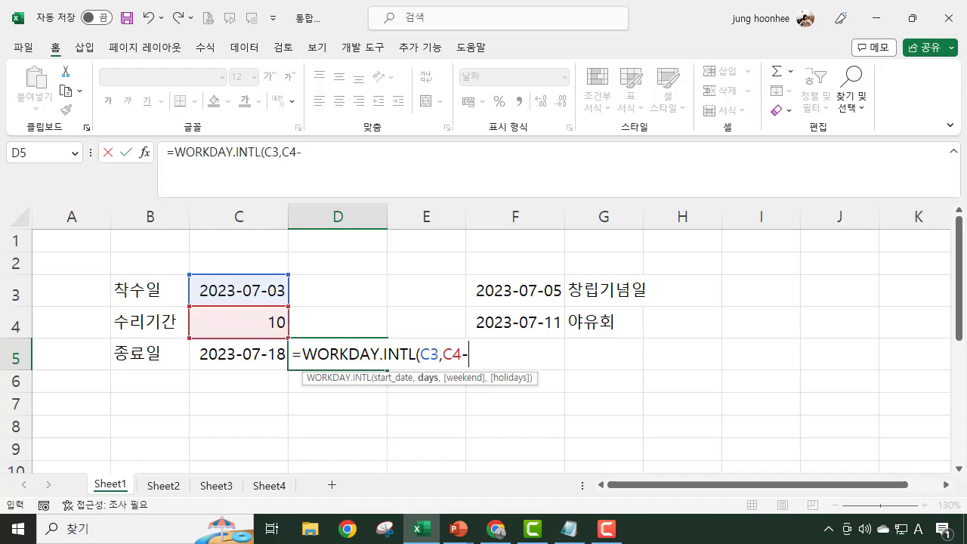
type("1)")
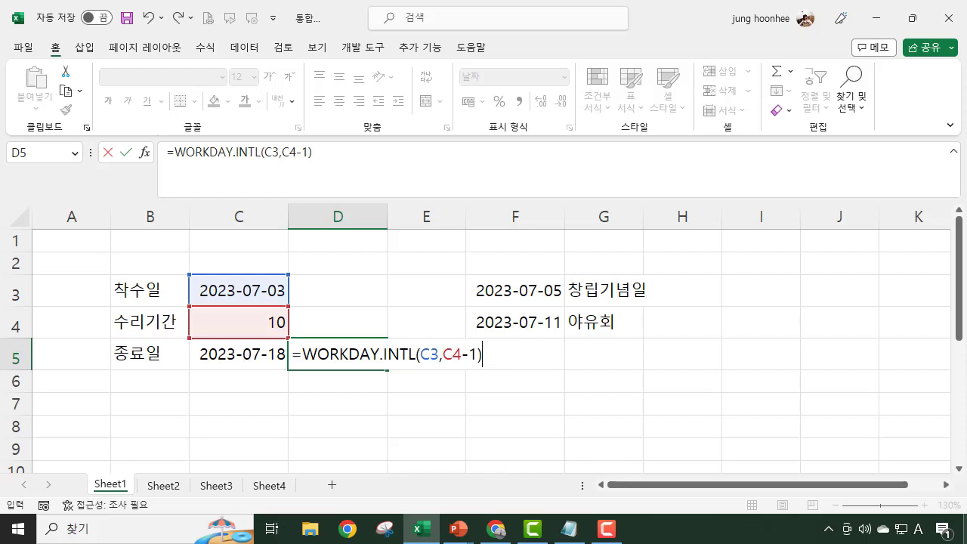
key("Return")
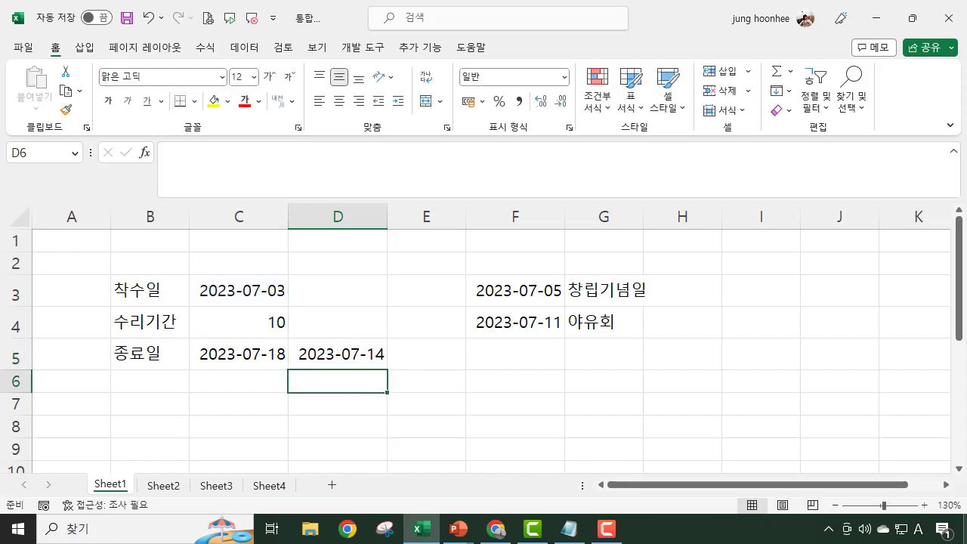
Extend the D5 formula with an empty weekend argument and the holiday range F3:F4, checking C5 and the Notepad syntax for reference
left_click(341, 355)
left_click(264, 363)
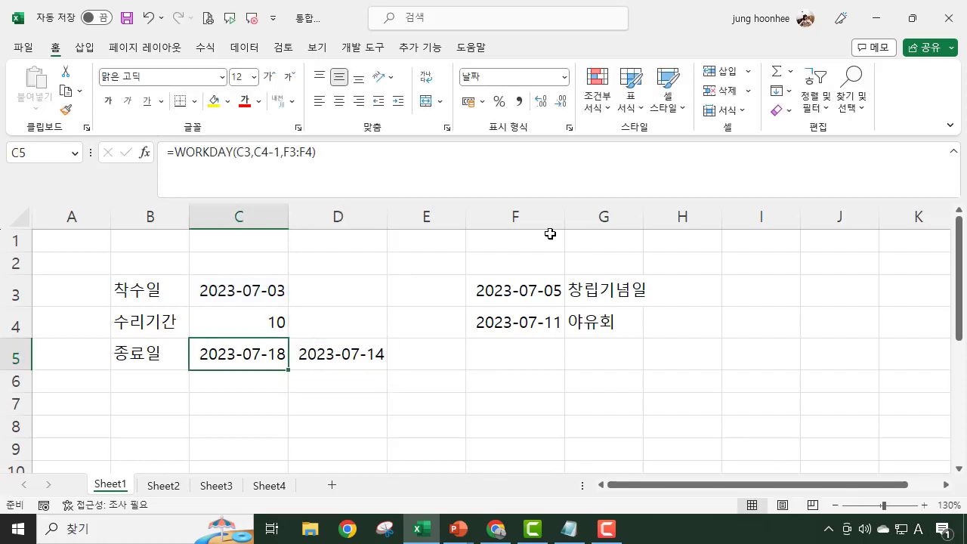
left_click(345, 361)
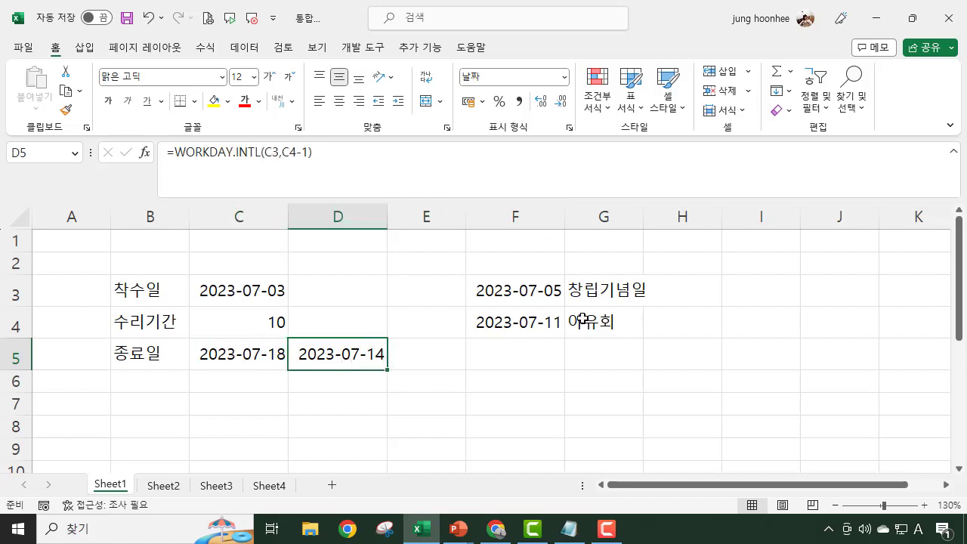
left_click(306, 153)
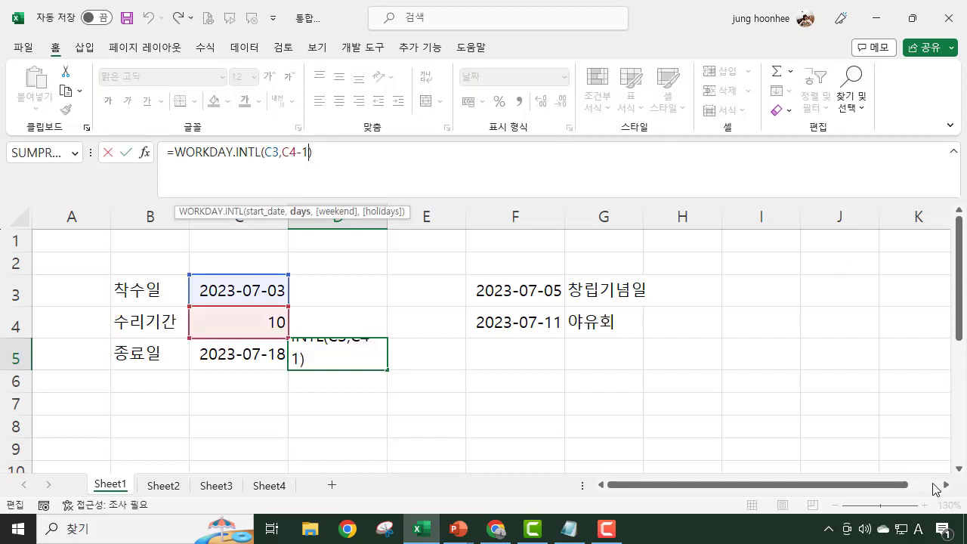
left_click(568, 529)
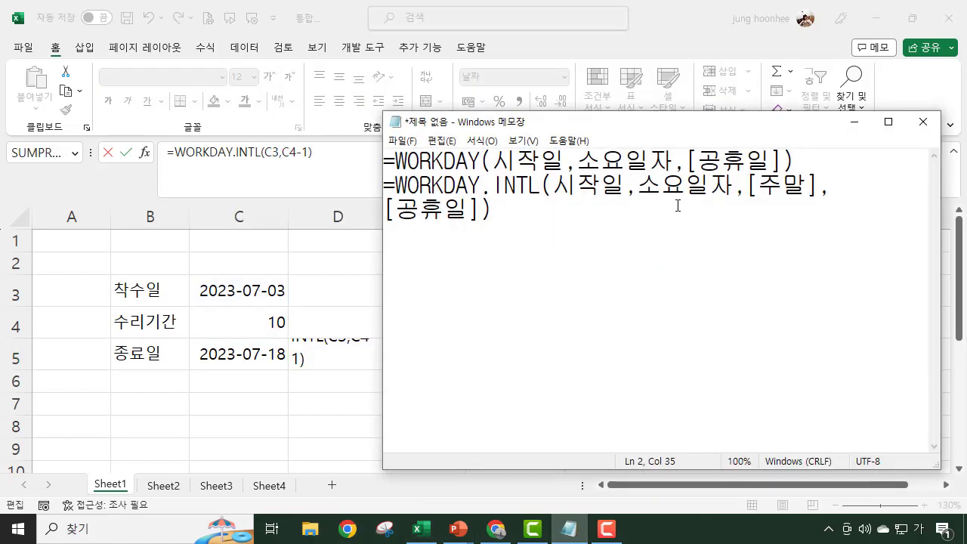
left_click(854, 123)
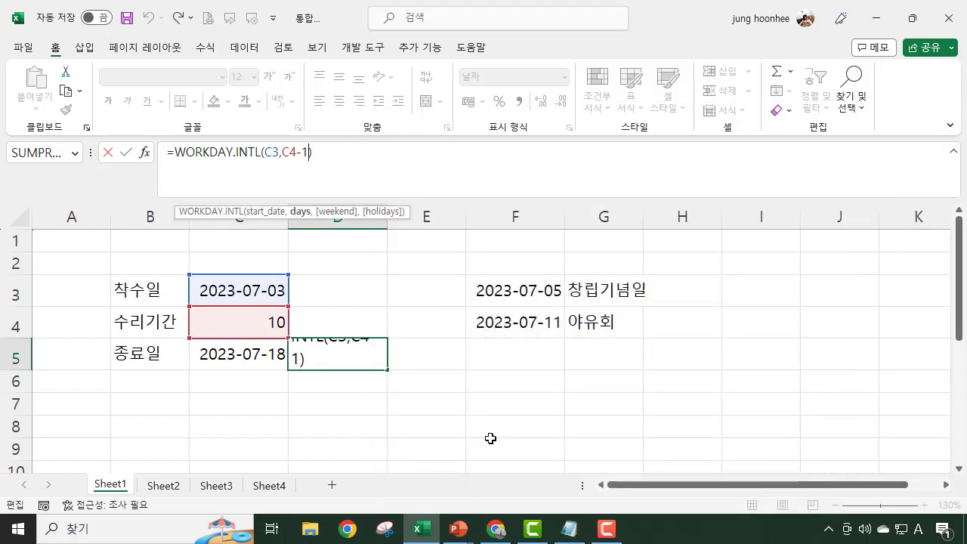
type(",,")
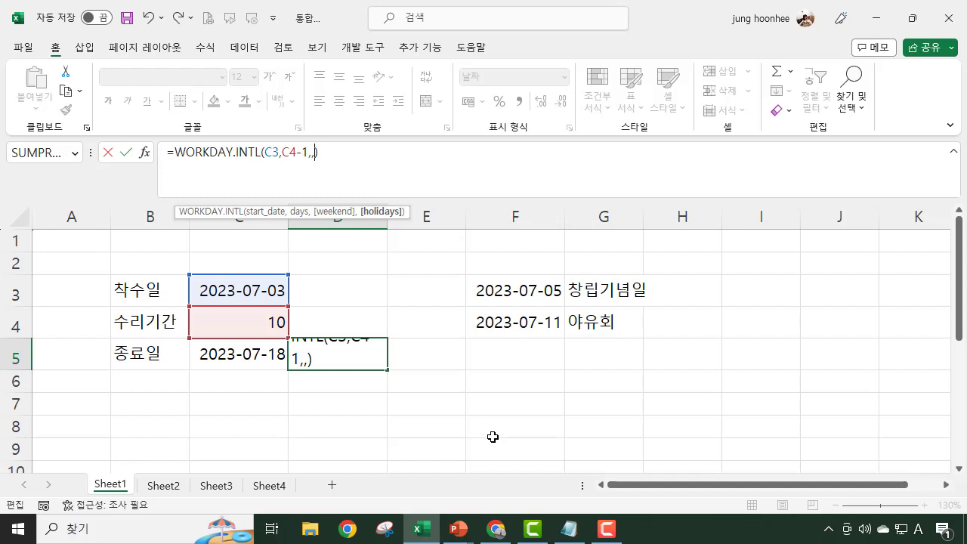
left_click(516, 288)
left_click_drag(516, 288, 517, 323)
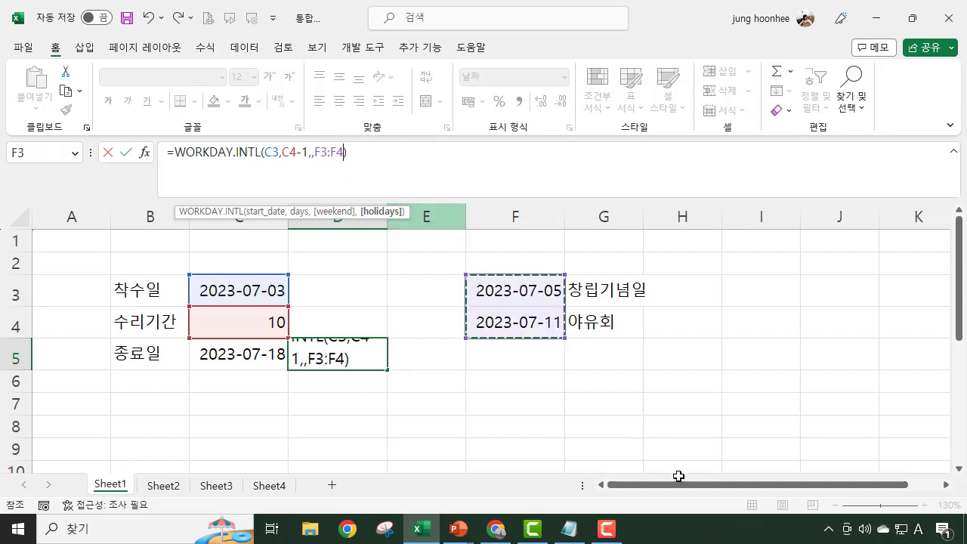
key("Return")
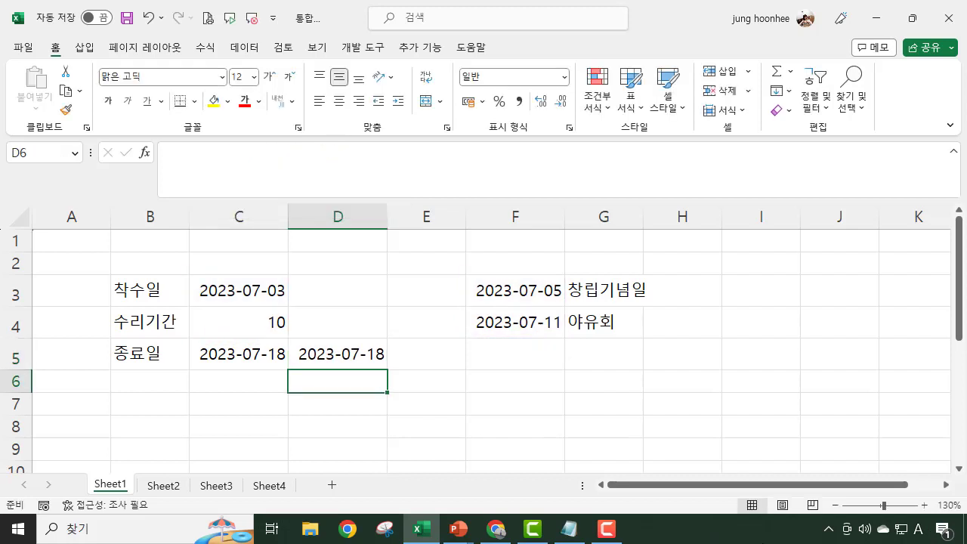
Compare the WORKDAY formula and date in C5 with the WORKDAY.INTL formula and date in D5
left_click(257, 349)
left_click(346, 353)
left_click(259, 356)
left_click(350, 352)
left_click(283, 350)
left_click(302, 351)
left_click(272, 352)
left_click(320, 352)
left_click(479, 446)
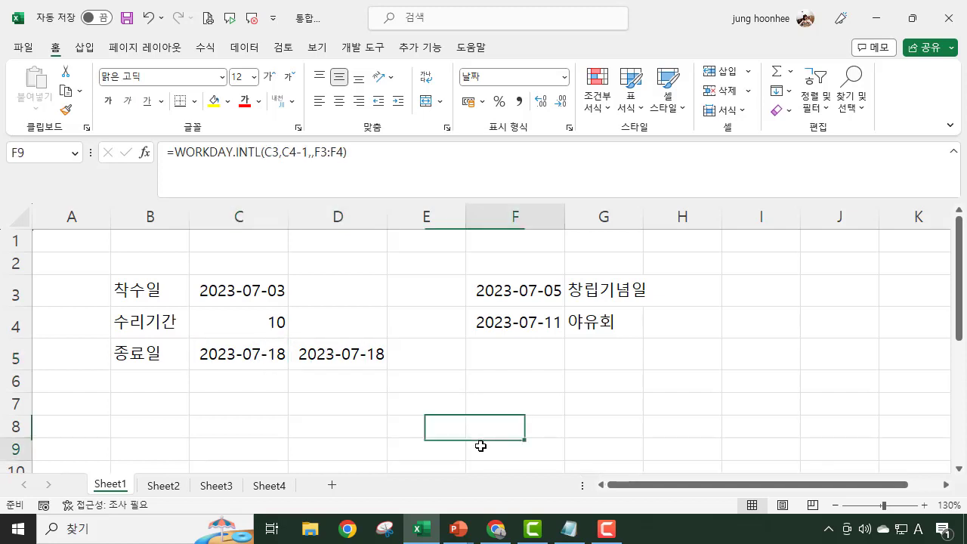
left_click(325, 351)
left_click(249, 356)
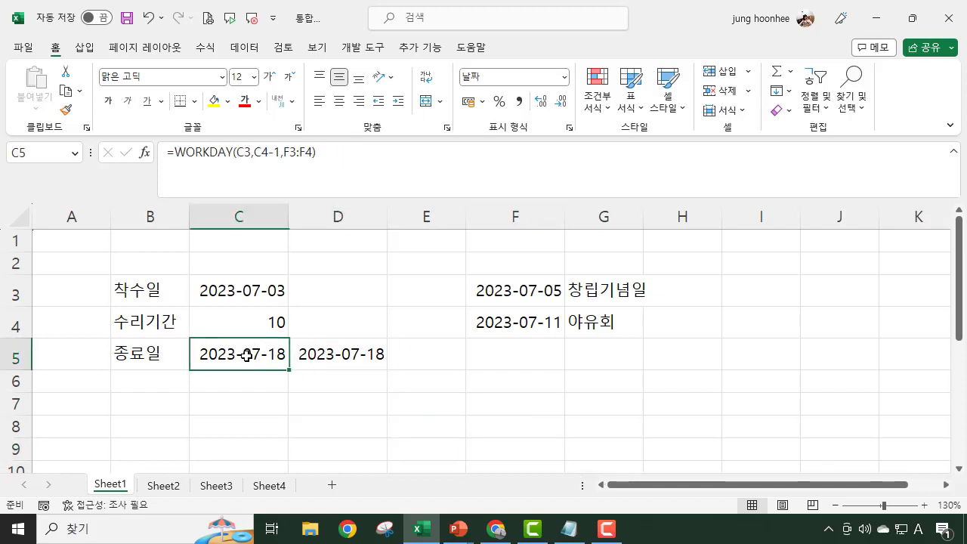
left_click(328, 352)
left_click(273, 354)
left_click(363, 355)
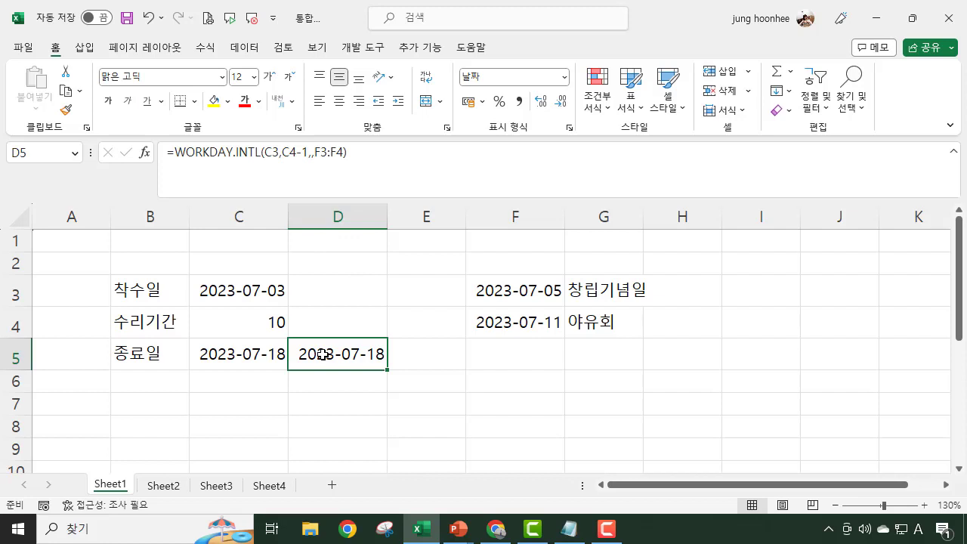
Strip the empty weekend argument and the holiday range from the D5 formula, leaving =WORKDAY.INTL(C3,C4-1)
left_click(310, 153)
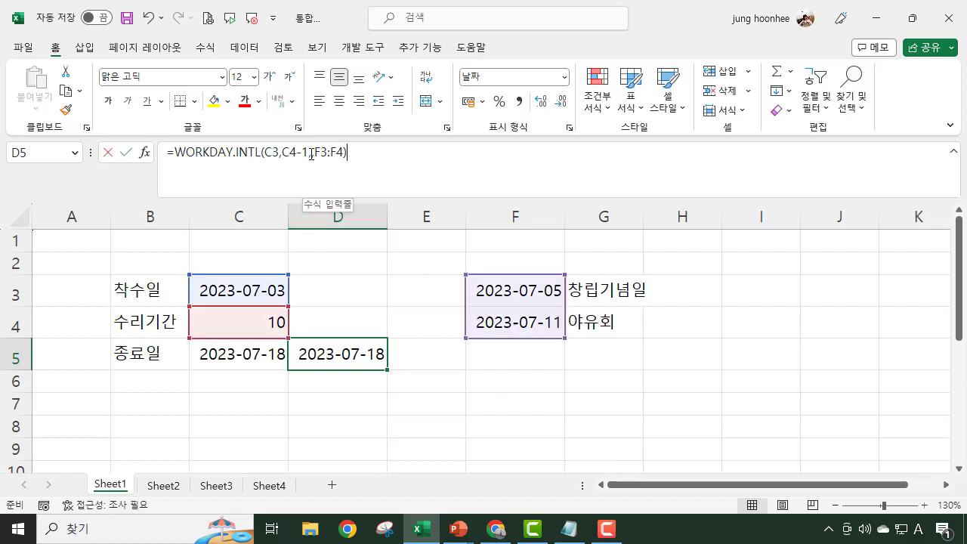
key("Right")
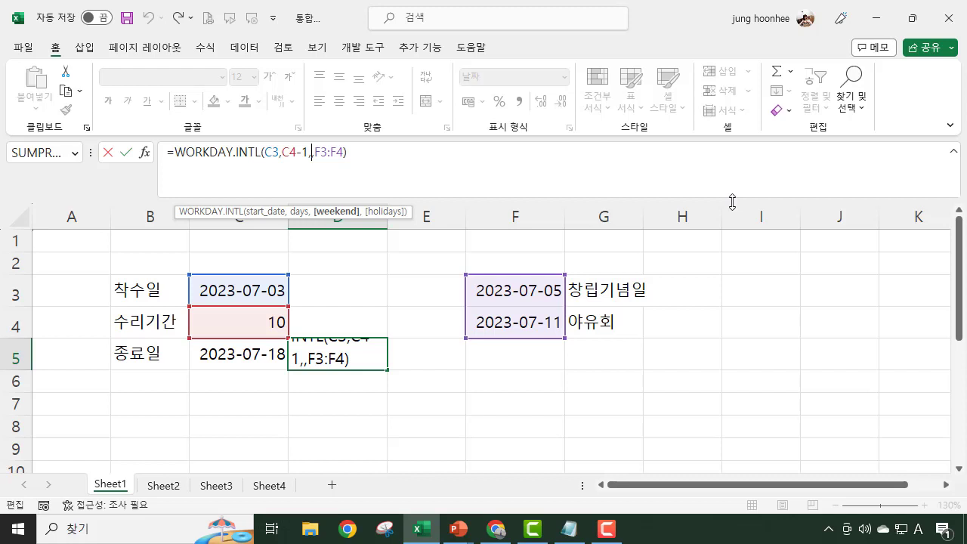
left_click(344, 154)
key("BackSpace")
key("BackSpace")
key("BackSpace")
key("BackSpace")
key("BackSpace")
key("BackSpace")
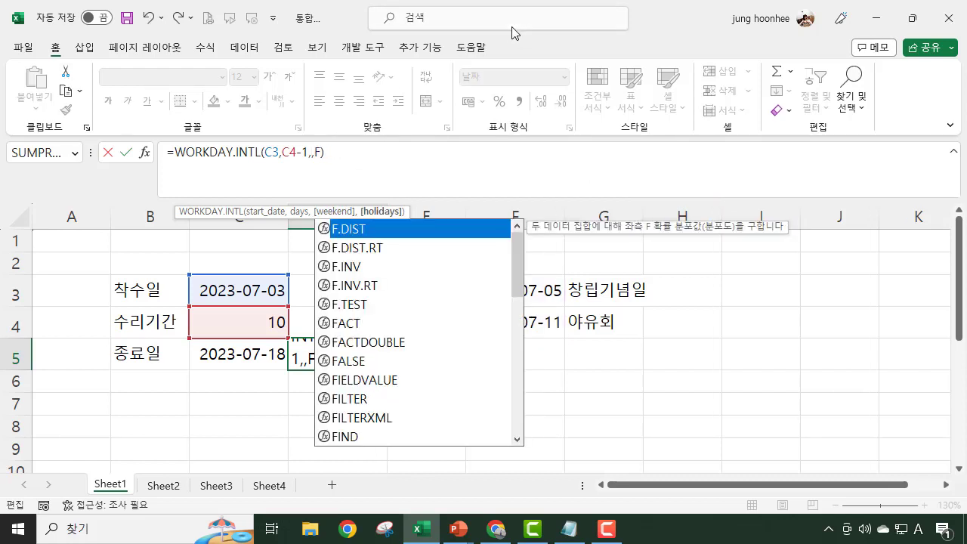
key("BackSpace")
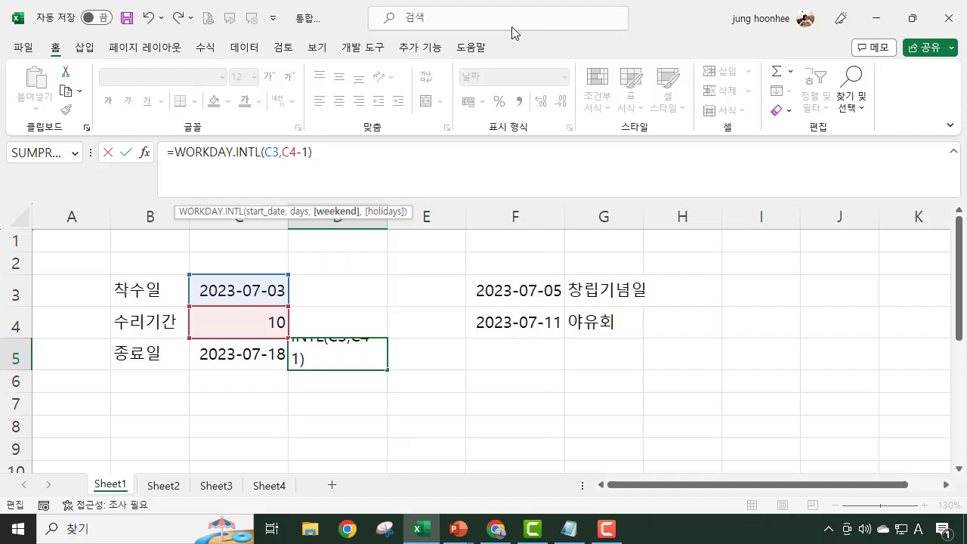
Add the weekend argument 11 (일요일만) to the WORKDAY.INTL formula in D5
type(",")
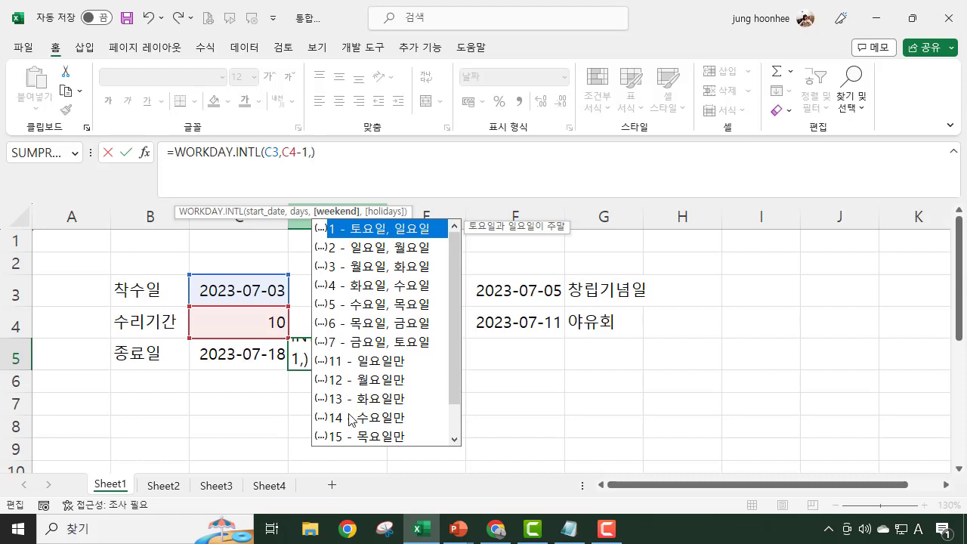
left_click(379, 369)
double_click(379, 369)
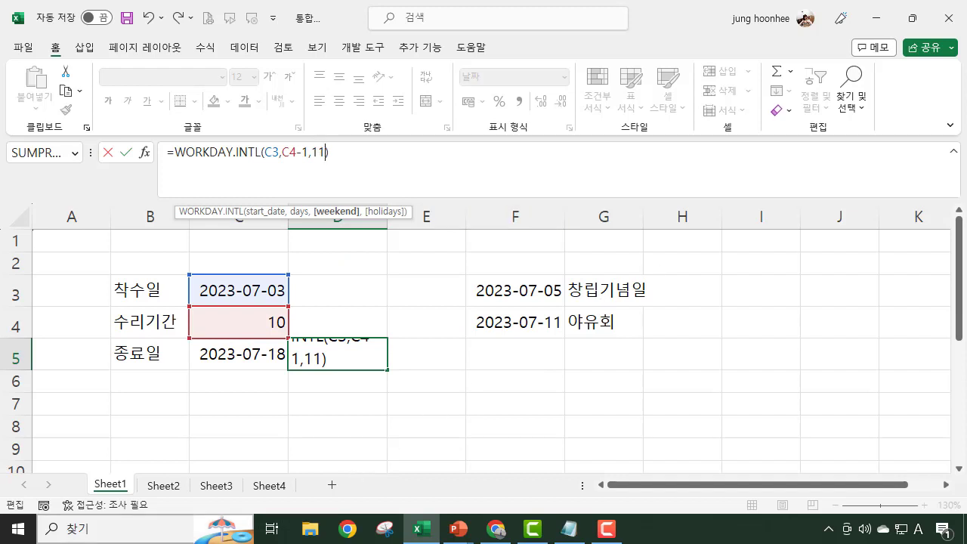
mouse_move(495, 528)
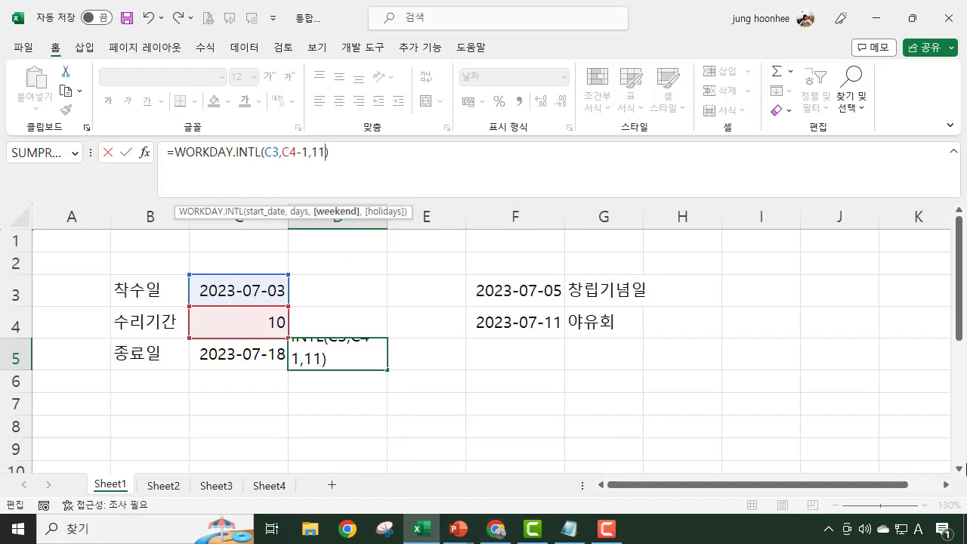
Replace the weekend argument in the D5 formula with 2 (일요일, 월요일)
key("BackSpace")
key("BackSpace")
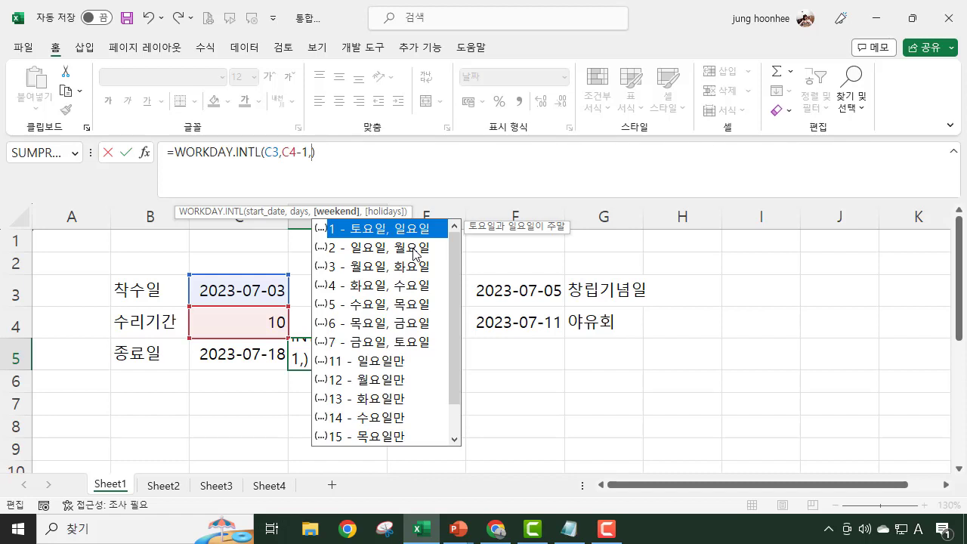
double_click(378, 249)
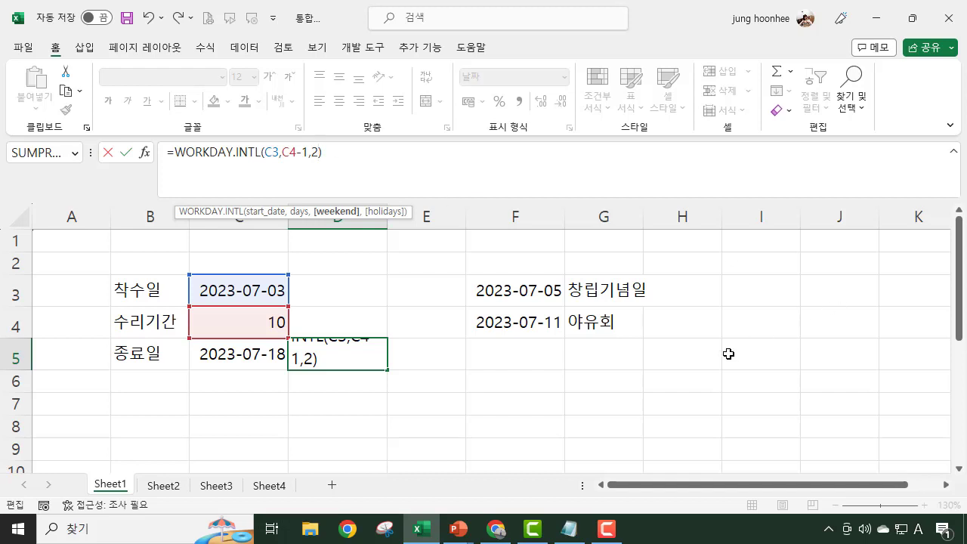
Delete the entire WORKDAY.INTL formula from D5, leaving the cell empty
key("BackSpace")
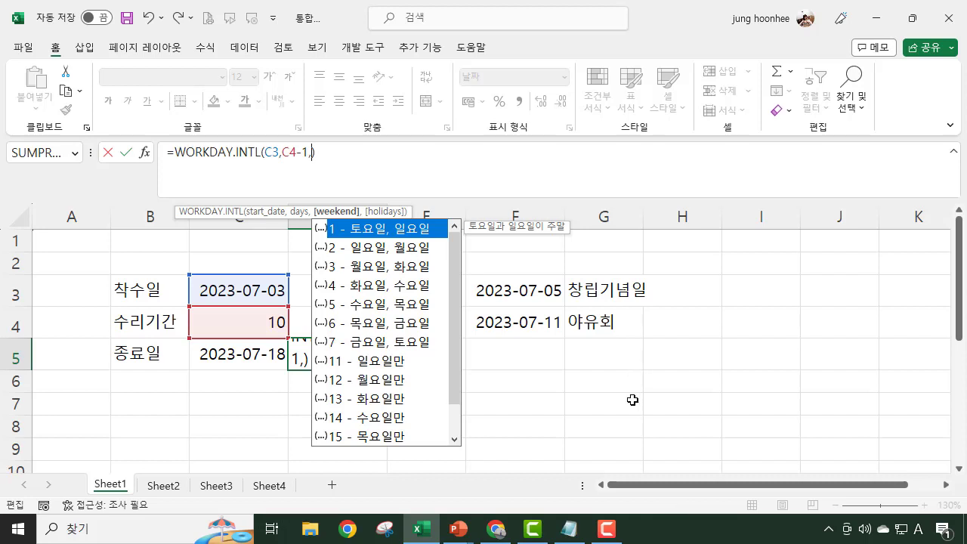
key("Escape")
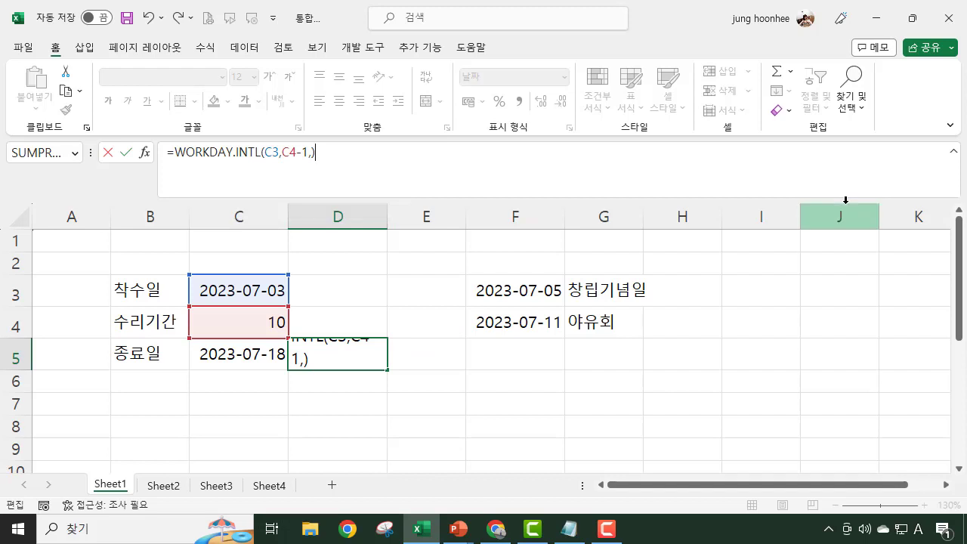
key("BackSpace")
key("BackSpace")
key("BackSpace")
key("BackSpace")
key("BackSpace")
key("BackSpace")
key("BackSpace")
key("BackSpace")
key("BackSpace")
key("BackSpace")
key("BackSpace")
key("BackSpace")
key("BackSpace")
key("BackSpace")
key("BackSpace")
key("BackSpace")
key("BackSpace")
key("BackSpace")
key("BackSpace")
key("BackSpace")
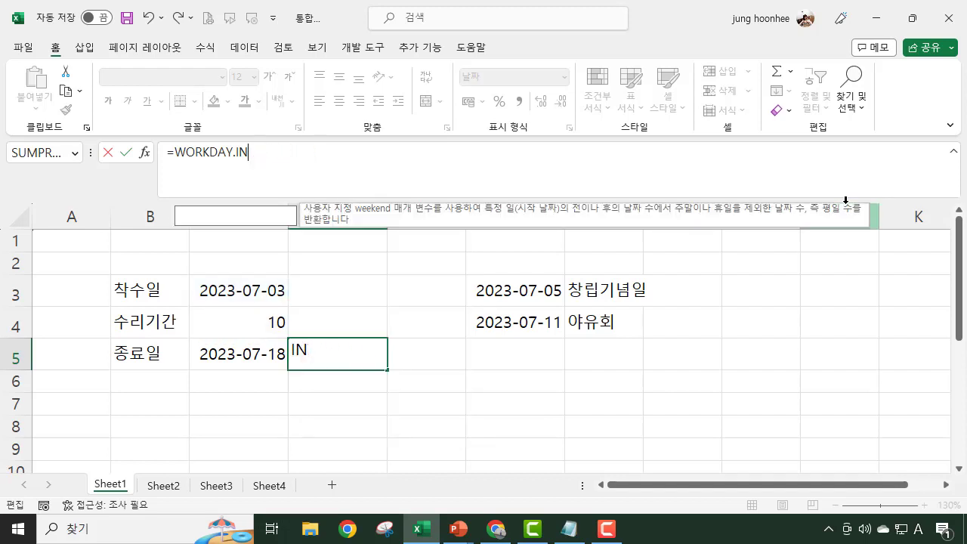
key("Escape")
left_click(439, 447)
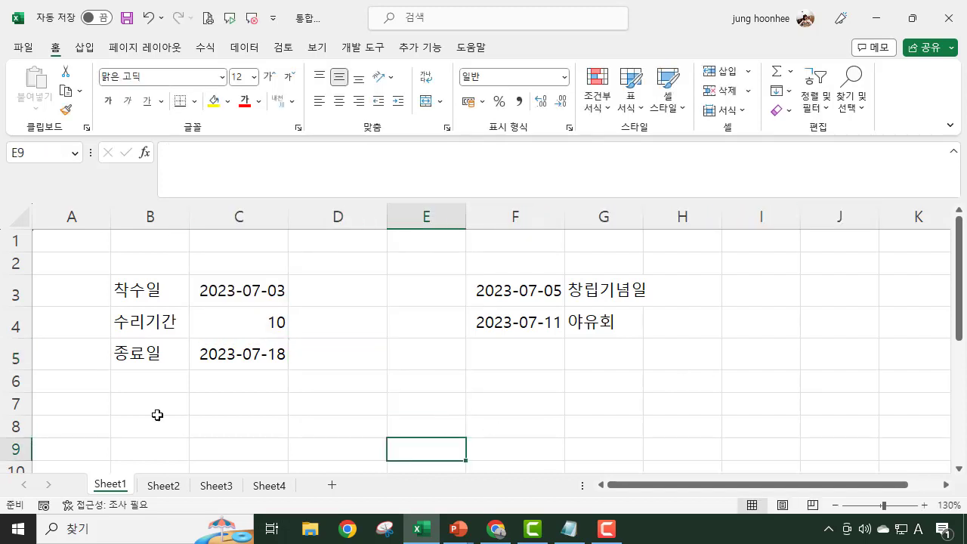
left_click(384, 399)
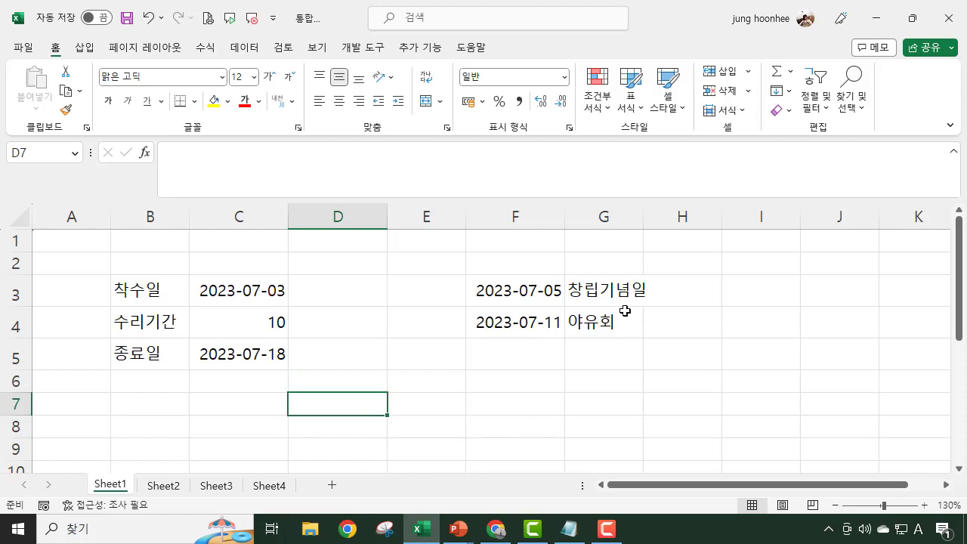
left_click(321, 281)
left_click(334, 323)
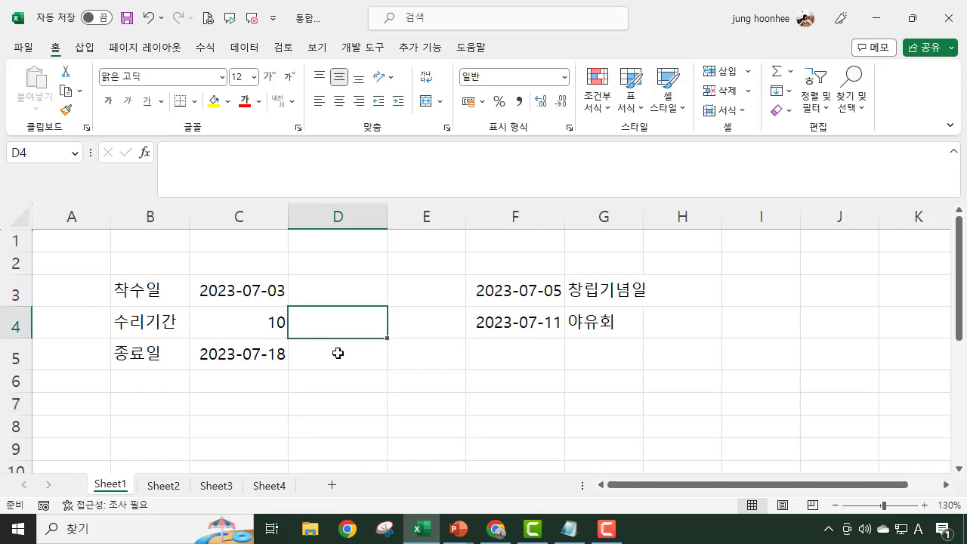
left_click(337, 353)
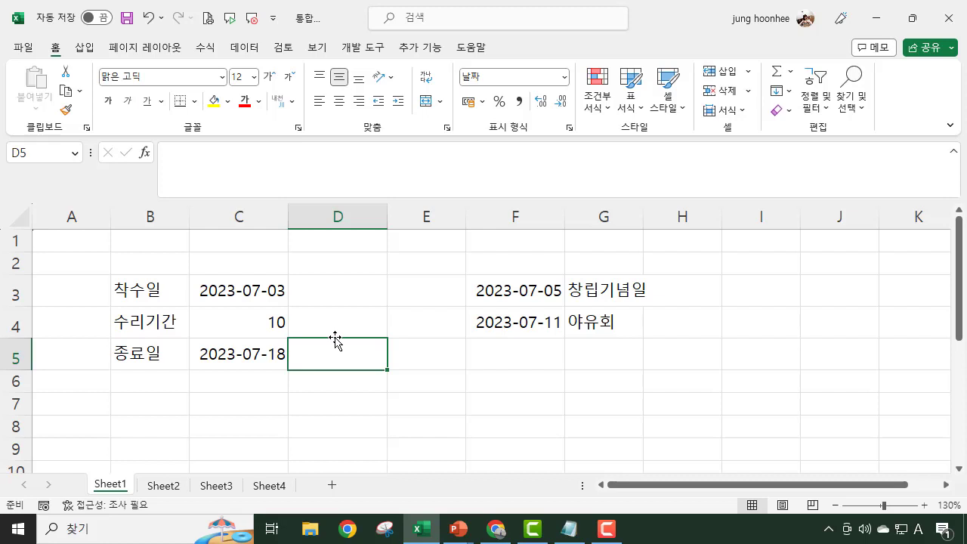
left_click(355, 299)
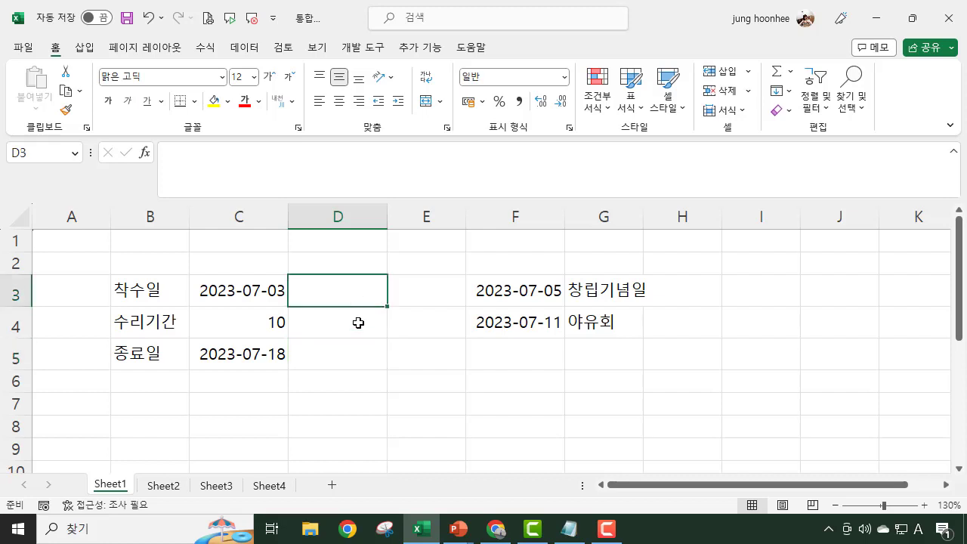
left_click(358, 322)
left_click(320, 352)
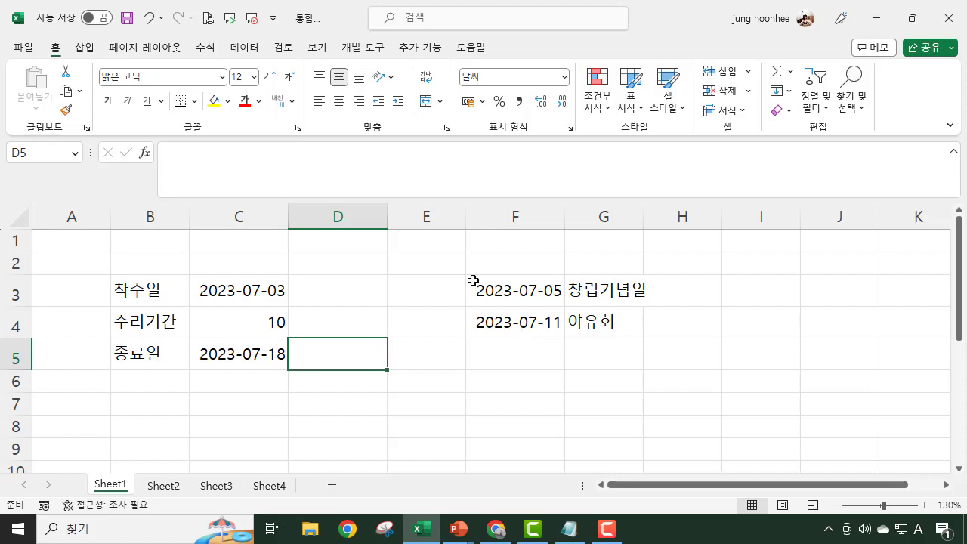
Enter 월 in E7 and fill the weekday series across row 7 to 일 in K7
left_click(742, 291)
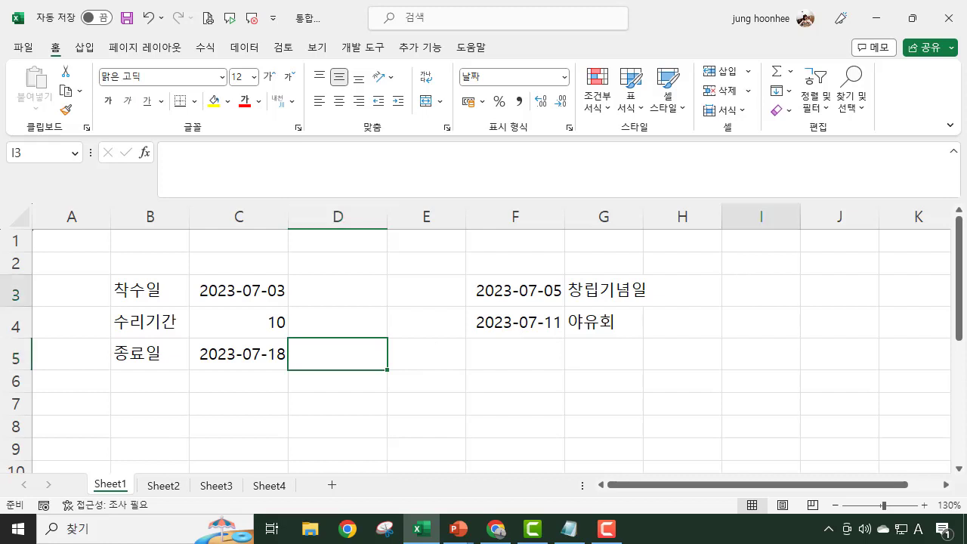
left_click(431, 408)
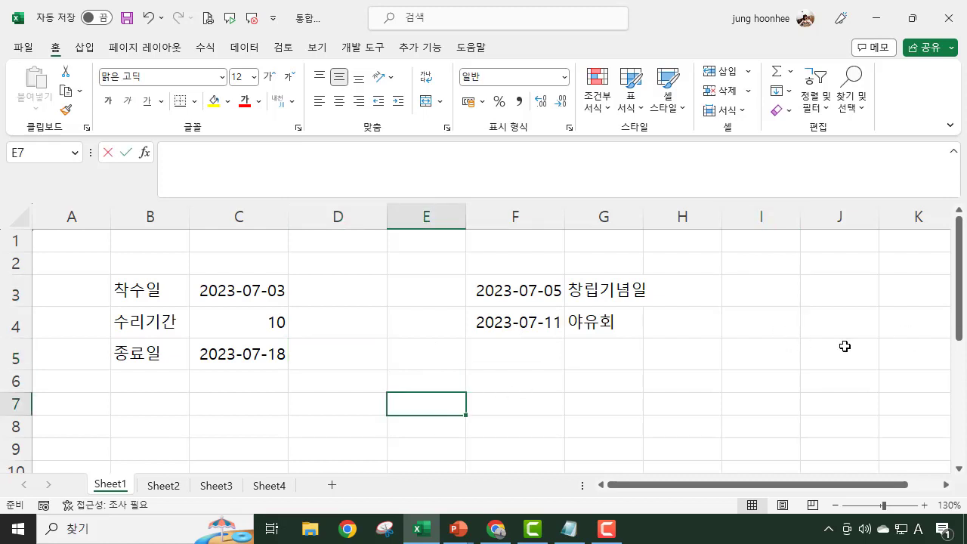
type("DNJF")
key("BackSpace")
key("BackSpace")
key("BackSpace")
key("BackSpace")
key("Hangul")
type("월")
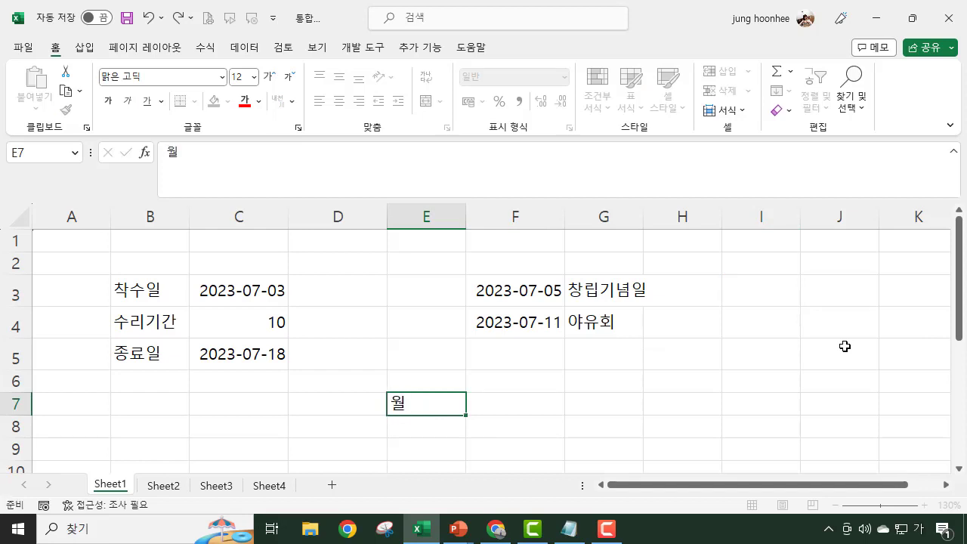
key("Return")
left_click(447, 402)
left_click_drag(460, 417, 921, 412)
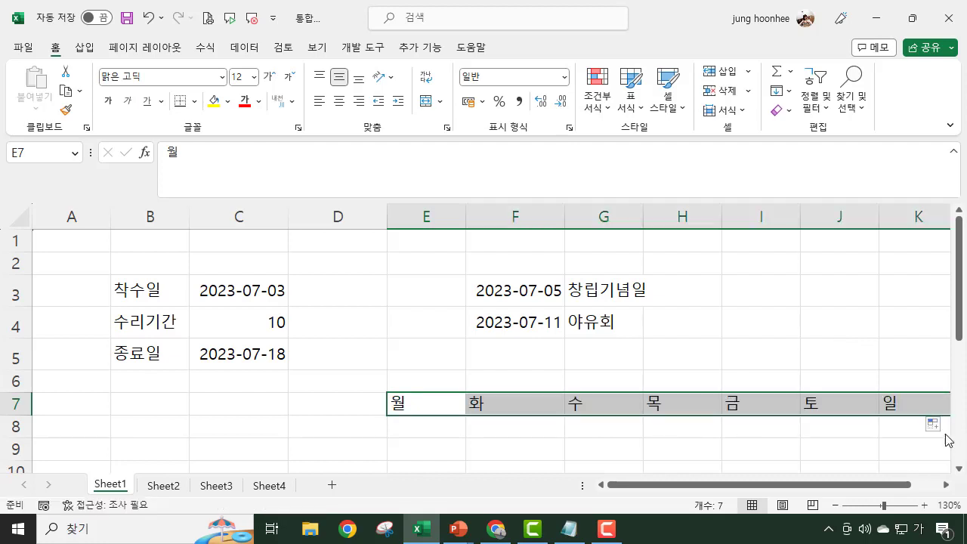
Enter the weekday flags 0, 1, 0, 1, 0, 1, 1 in cells E8 through K8 under the weekday headings
left_click(436, 433)
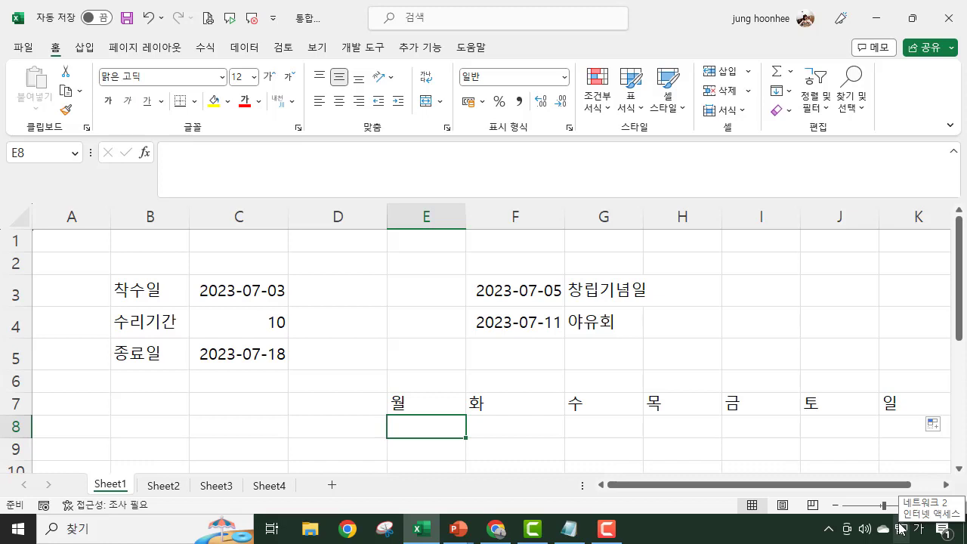
type("0")
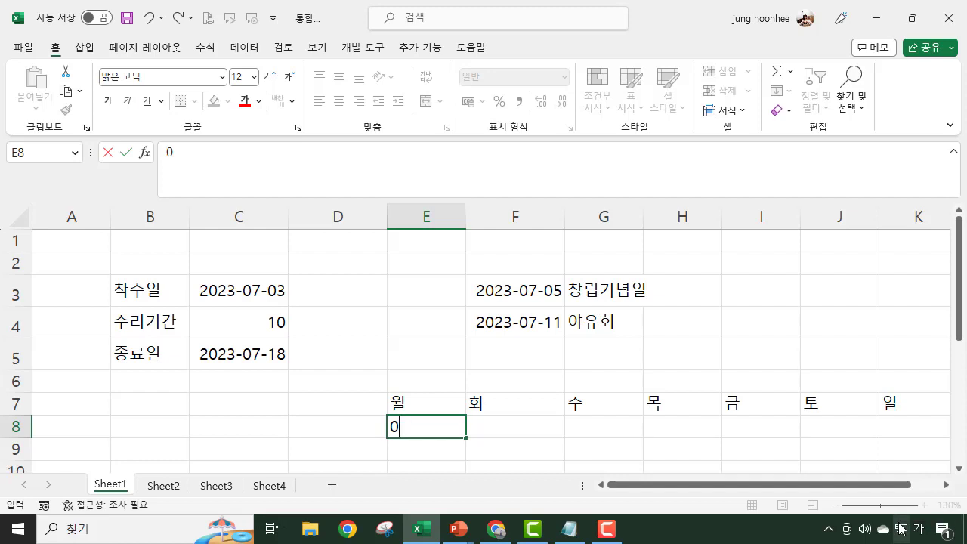
key("Tab")
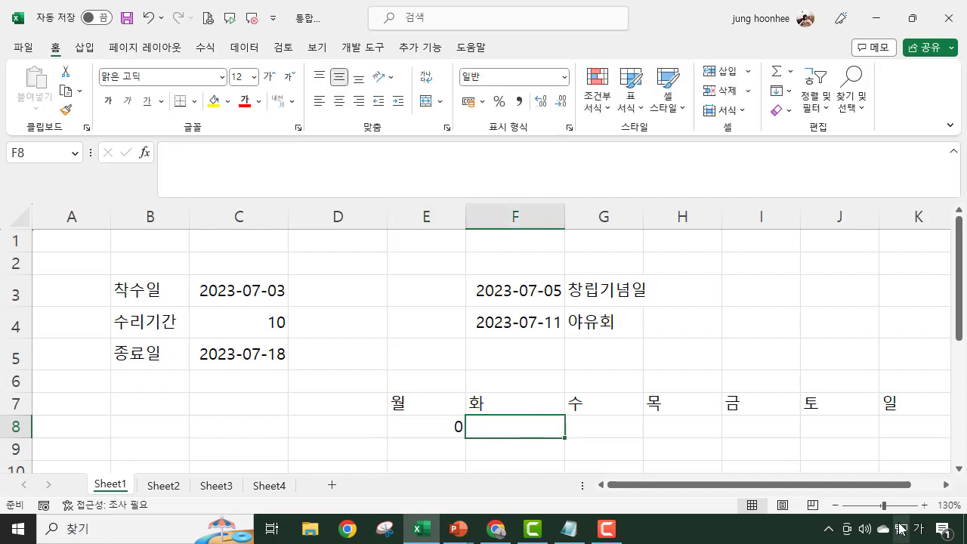
type("1")
key("Tab")
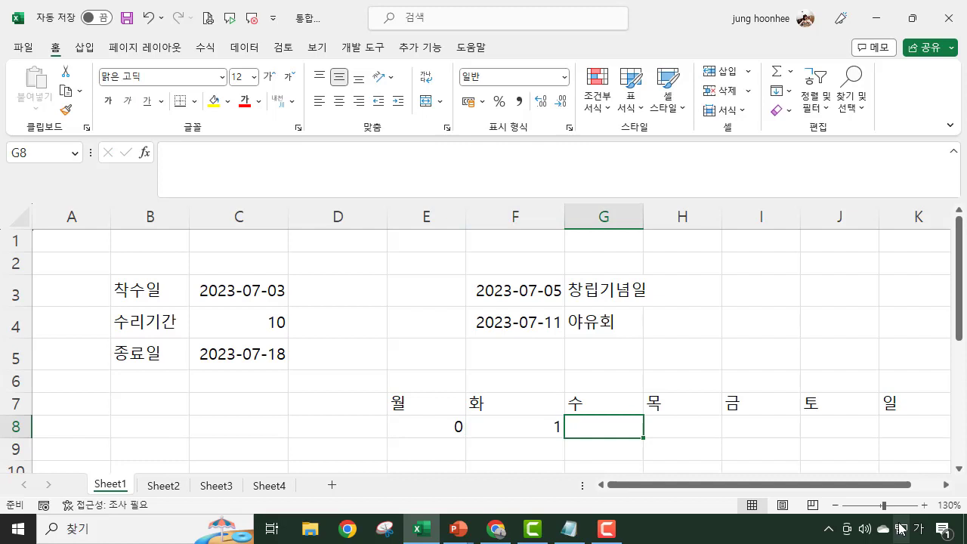
type("0")
key("Tab")
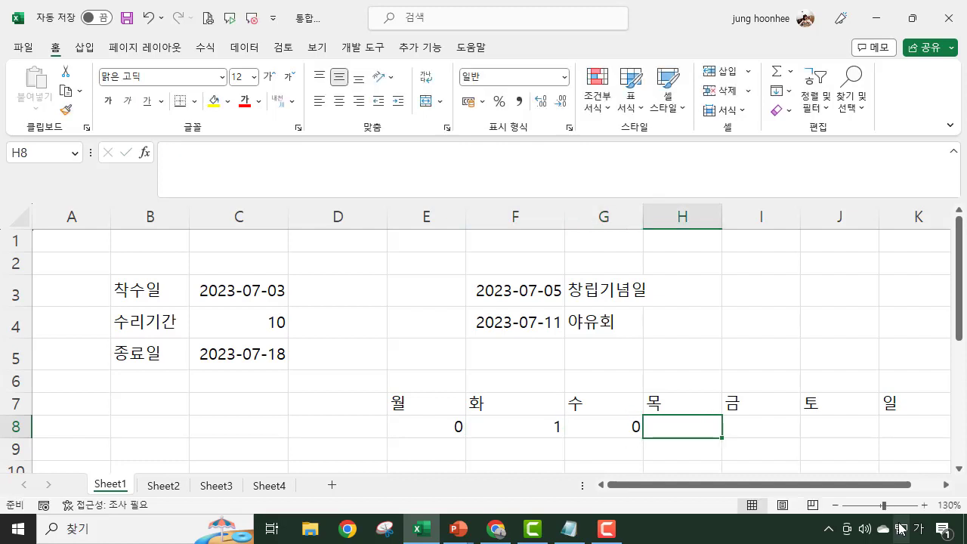
type("1")
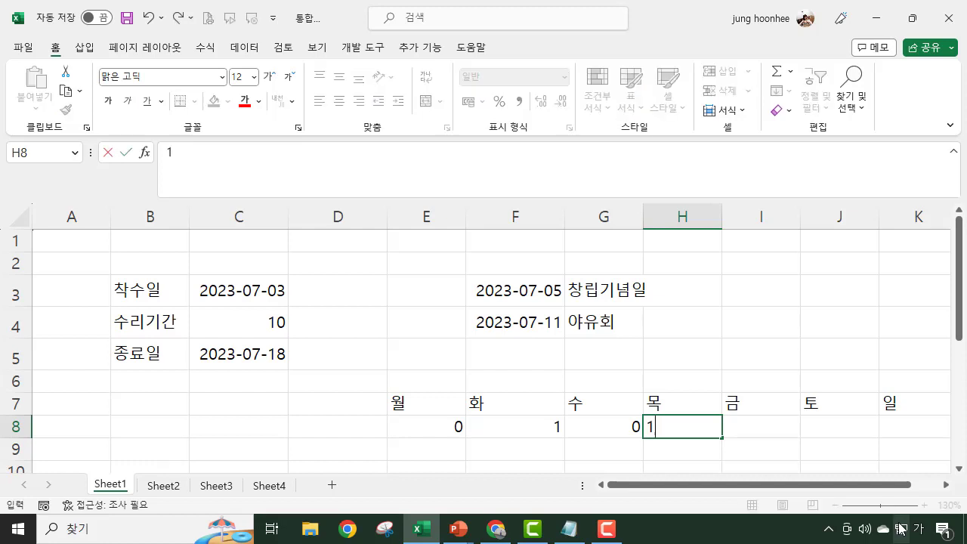
key("Tab")
type("0")
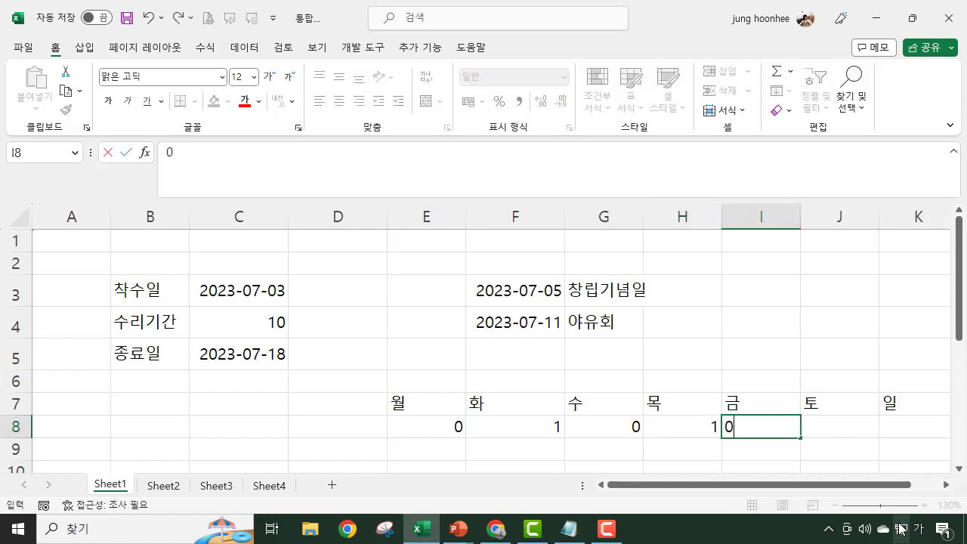
key("Tab")
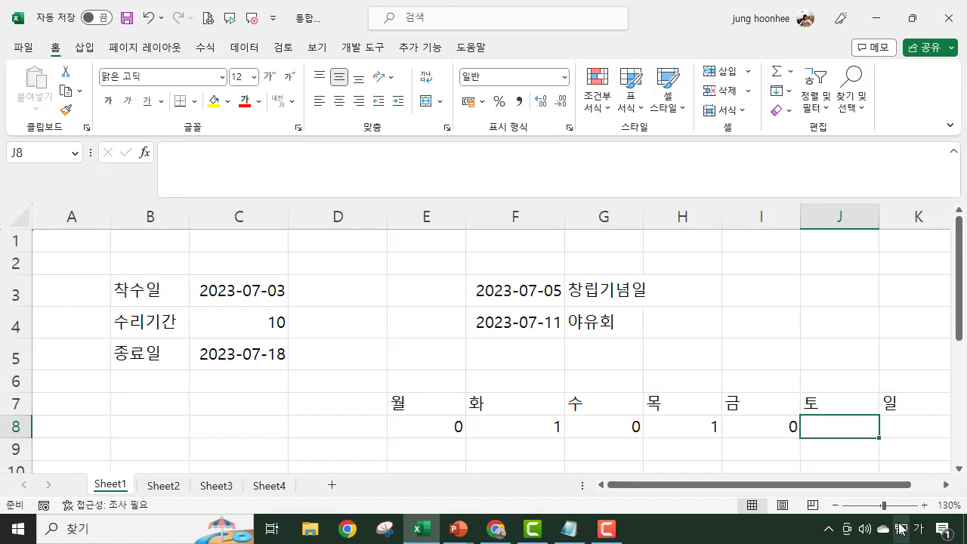
type("1")
key("Tab")
type("1")
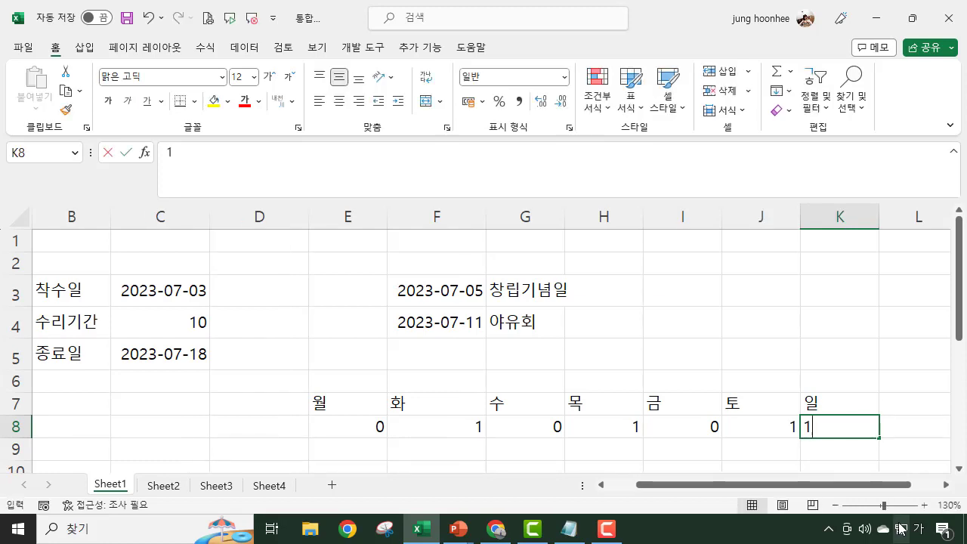
key("Tab")
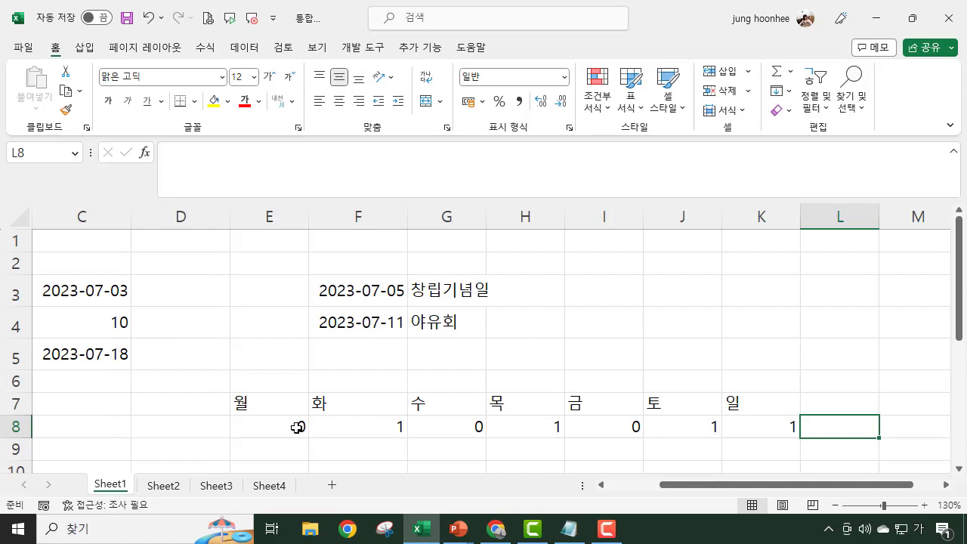
Review the flags in E8:K8, checking the working days marked 0 under 월, 수 and 금
left_click_drag(275, 431, 793, 425)
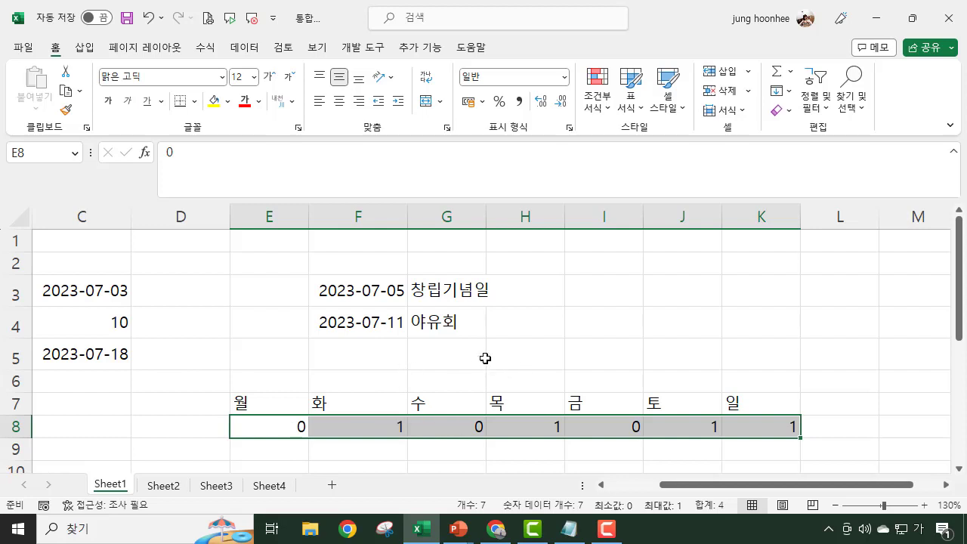
left_click(224, 361)
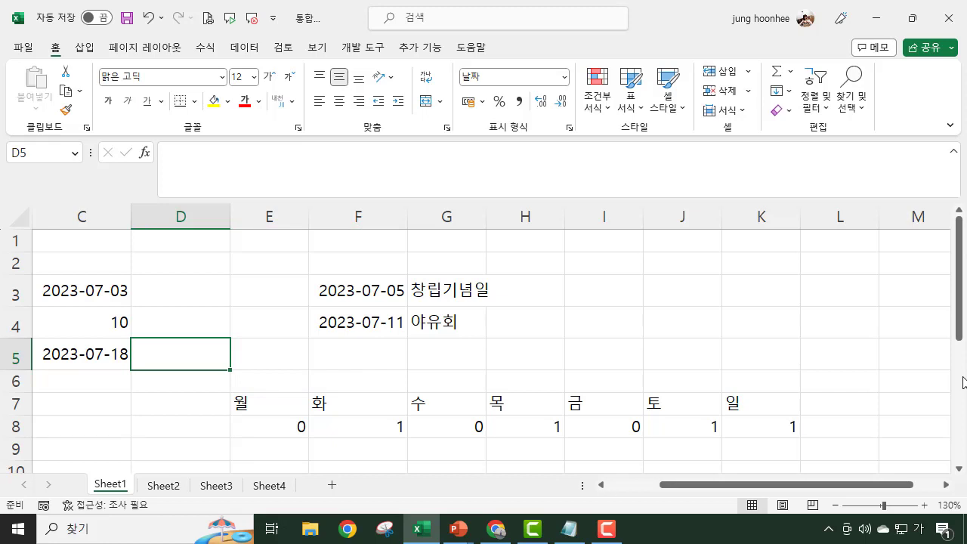
left_click(295, 431)
left_click(461, 430)
left_click(616, 425)
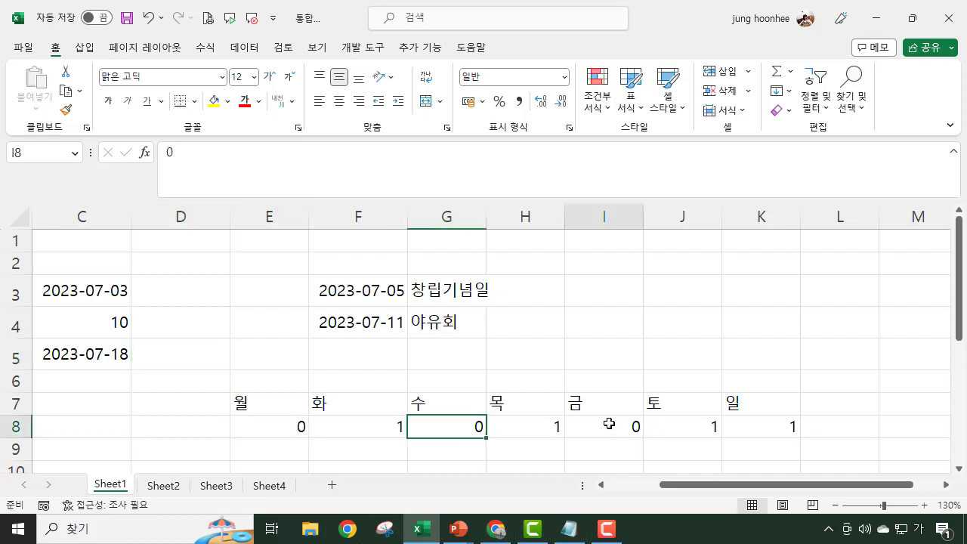
left_click(175, 358)
left_click_drag(659, 487, 595, 495)
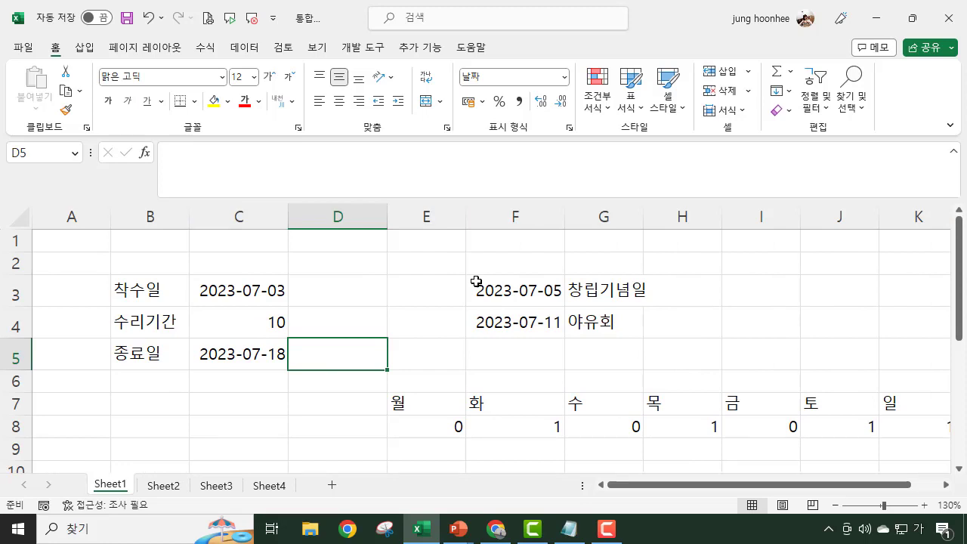
type("=")
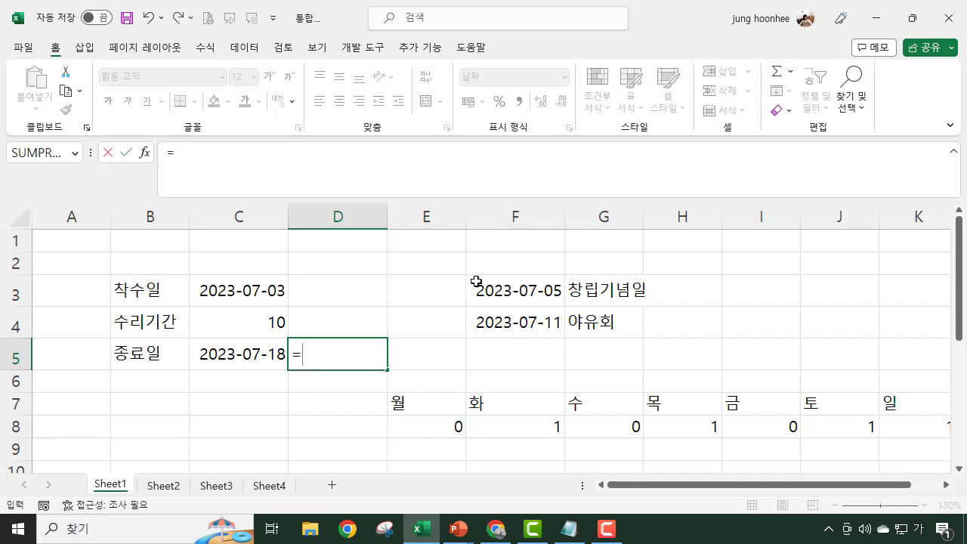
type("잭")
key("BackSpace")
key("BackSpace")
key("BackSpace")
type("ㅈ")
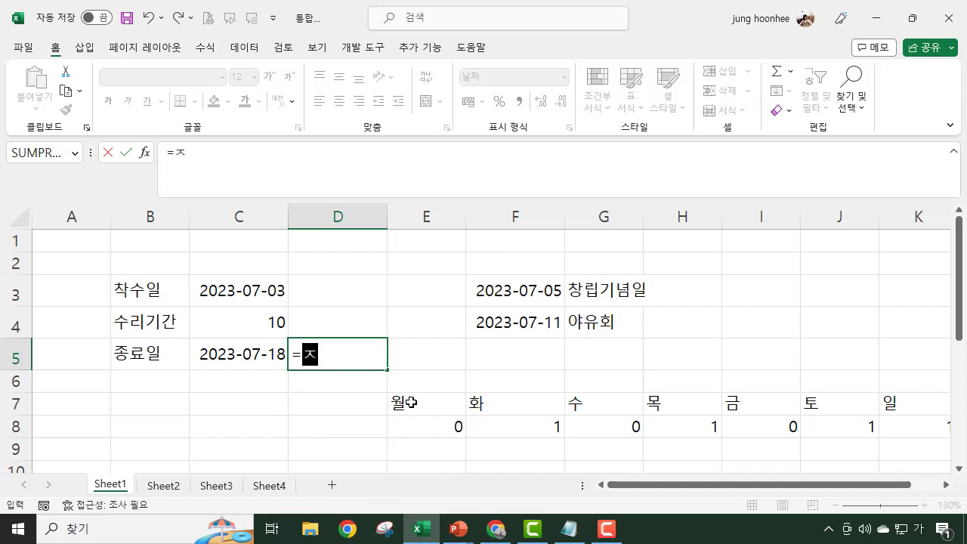
key("BackSpace")
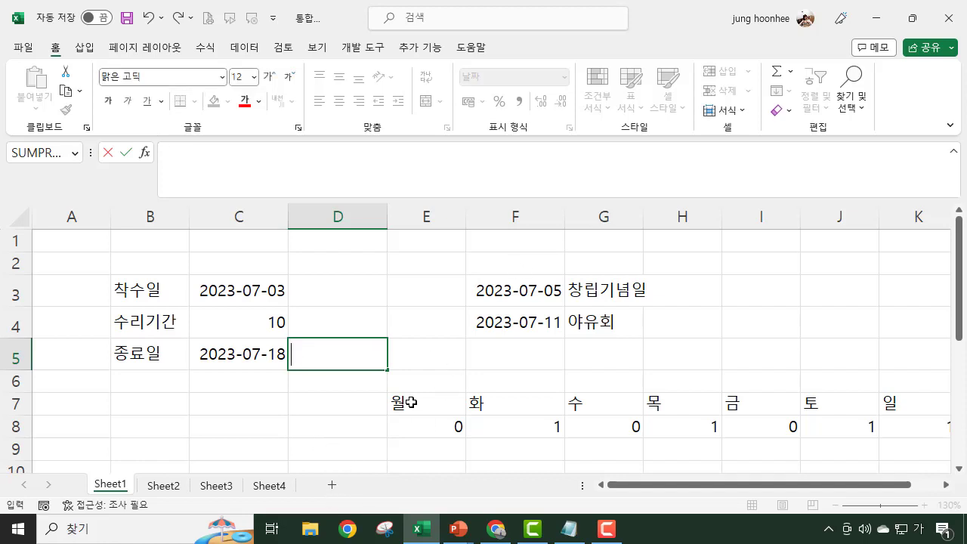
key("Return")
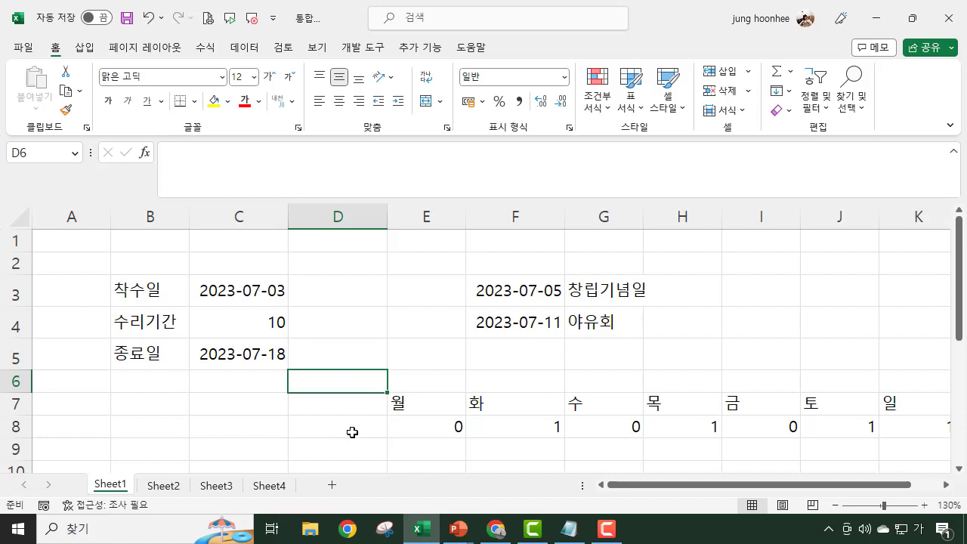
scroll(493, 327, "up", 1, "ctrl")
left_click(476, 372)
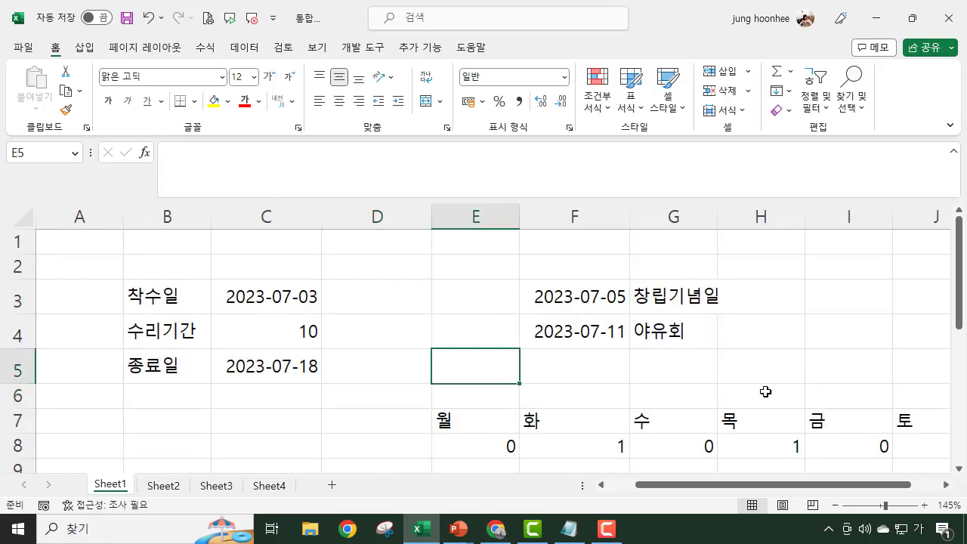
key("Left")
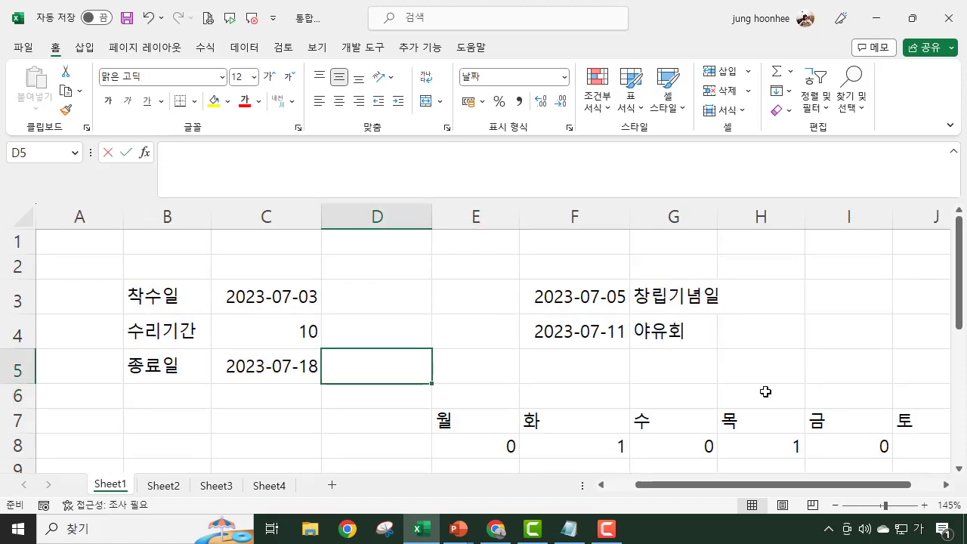
type("=재강ㅁ")
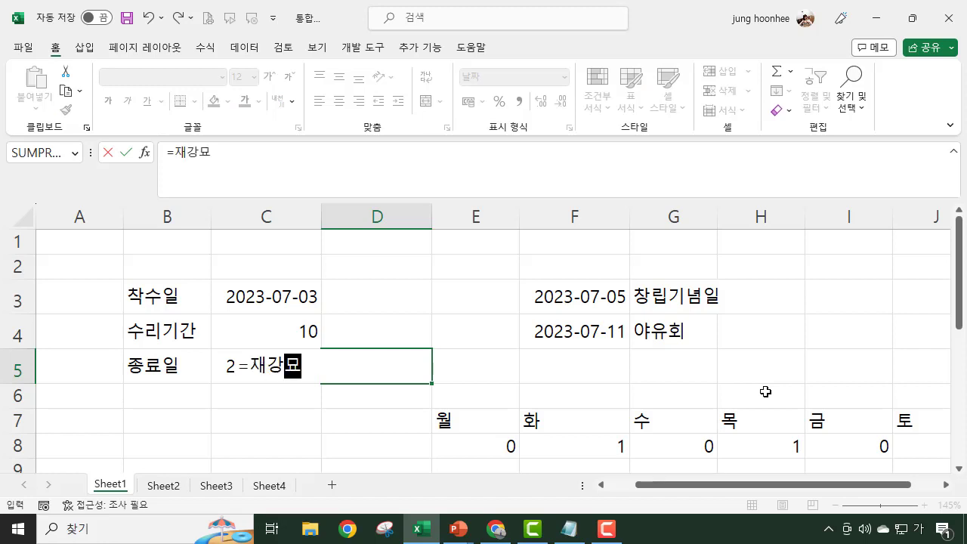
key("BackSpace")
key("BackSpace")
key("BackSpace")
key("BackSpace")
key("Escape")
key("Return")
key("Up")
Begin a WORKDAY.INTL formula in D5 with C3 as the start date and C4 as the number of days
type("=")
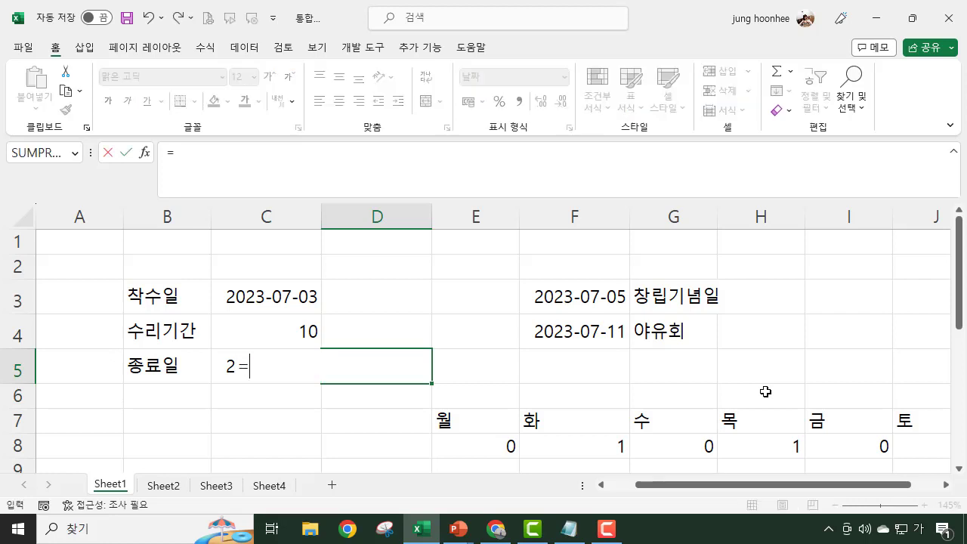
type("WORK")
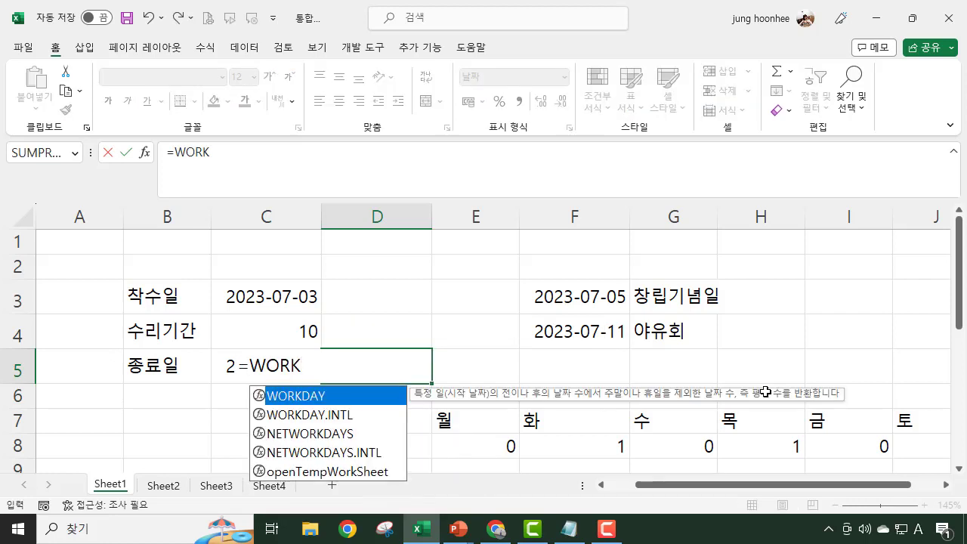
type("DAY.")
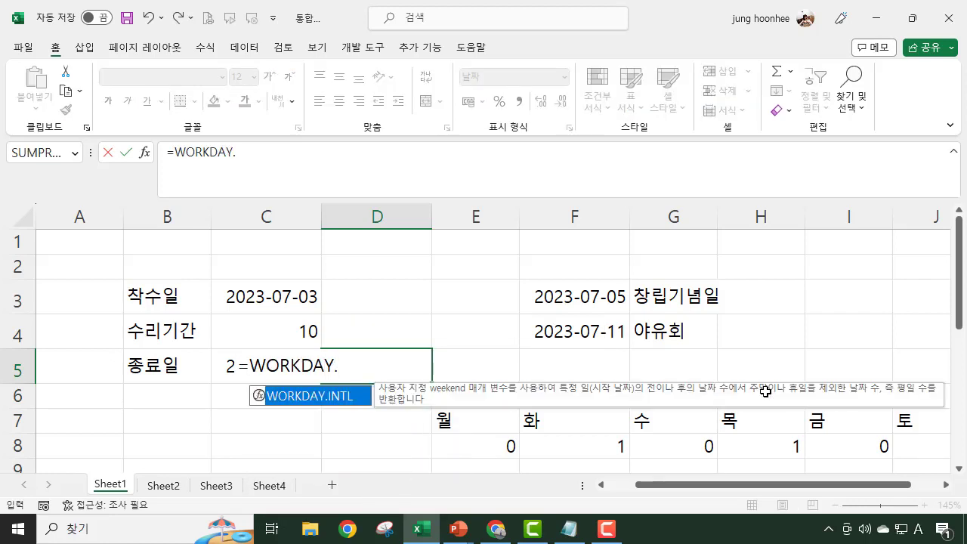
type("INTL(")
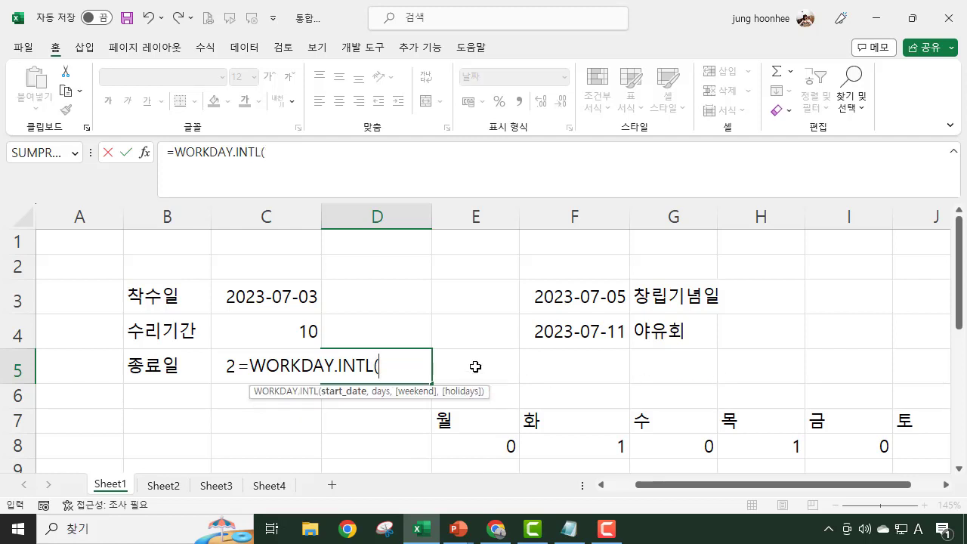
key("Up")
key("Up")
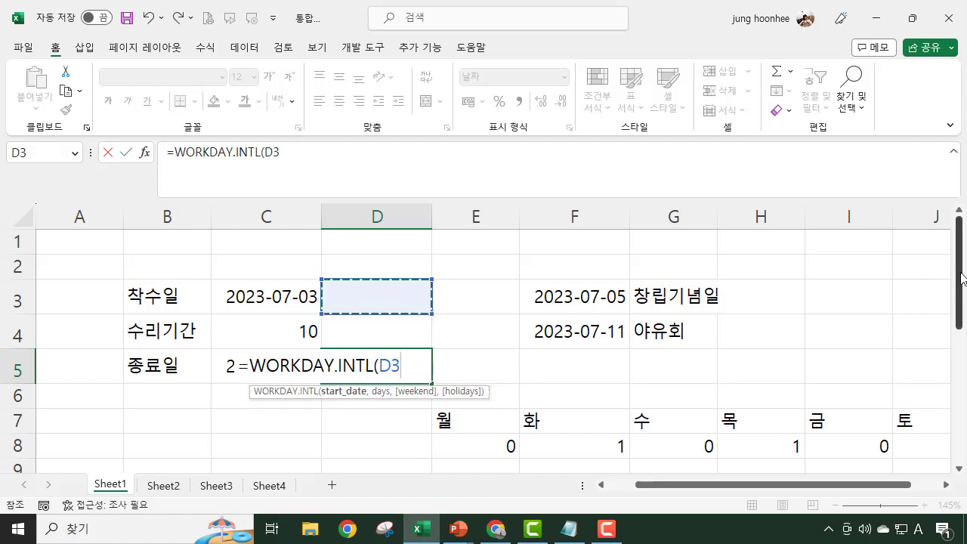
left_click(226, 297)
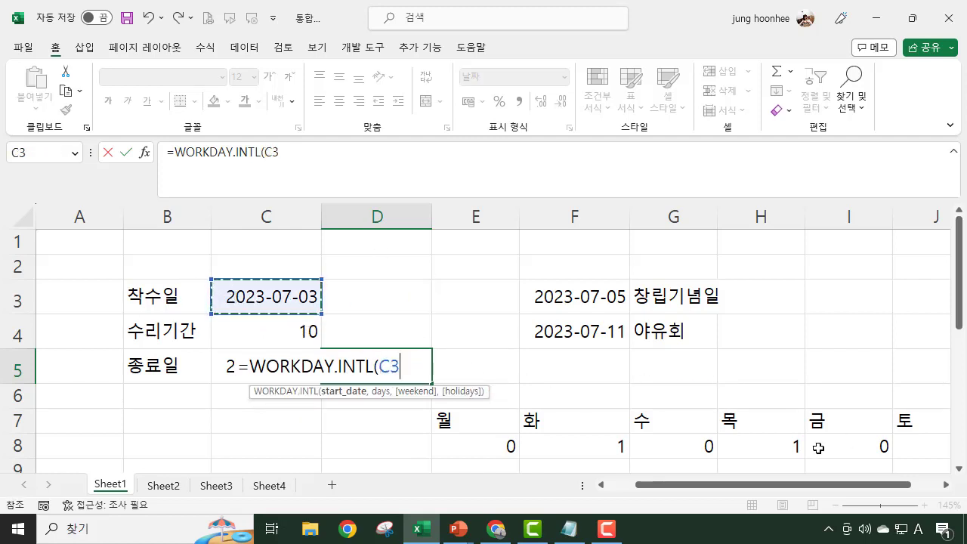
type(",")
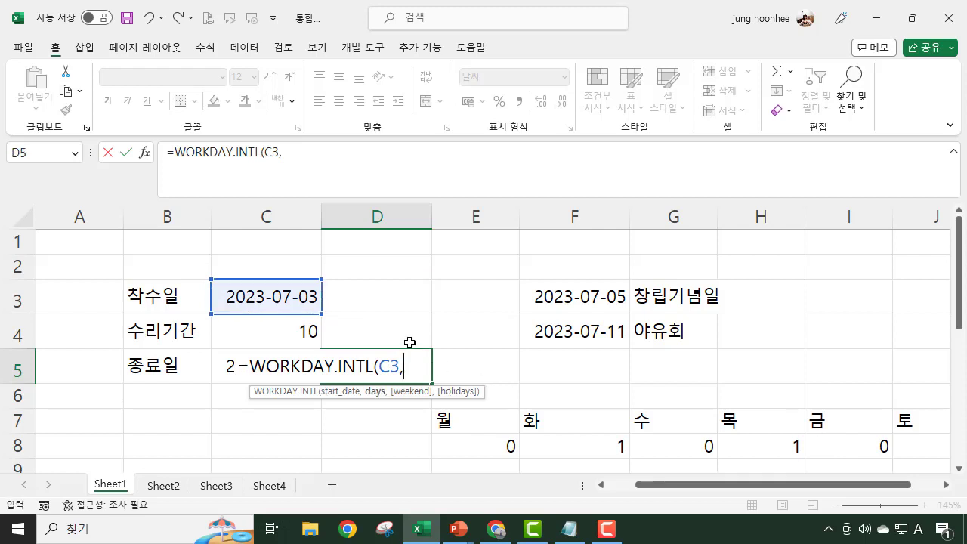
key("Up")
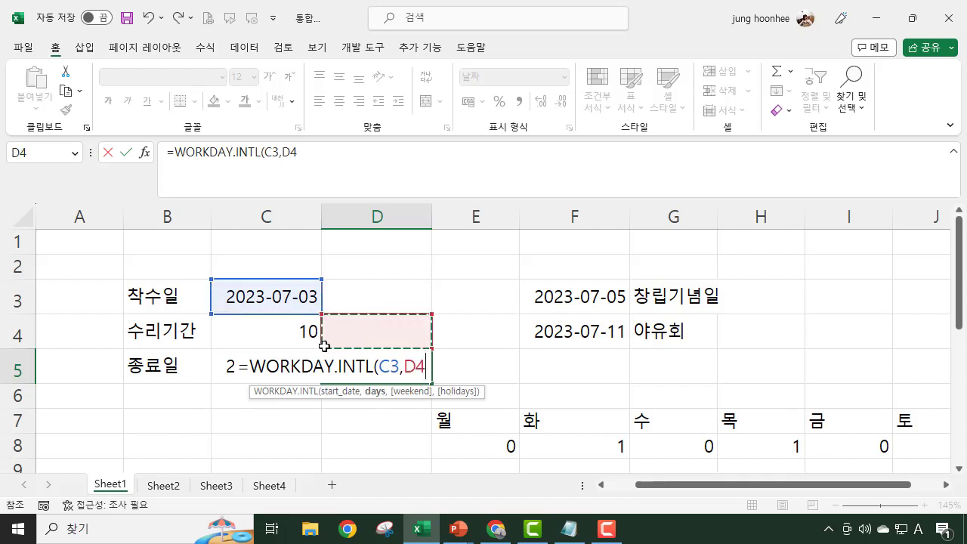
key("Left")
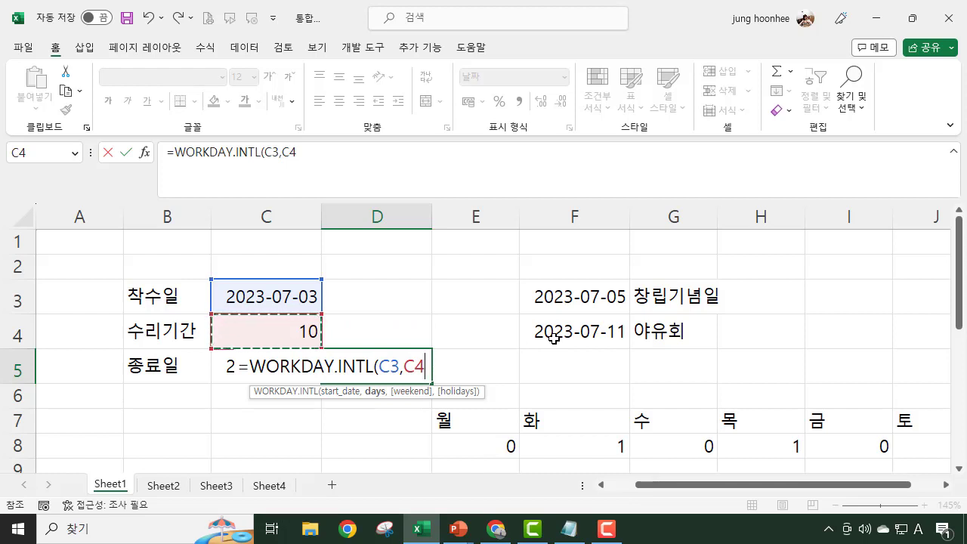
Add the weekend pattern "0101011" to the D5 formula, close it and enter it without a holidays argument
type(",")
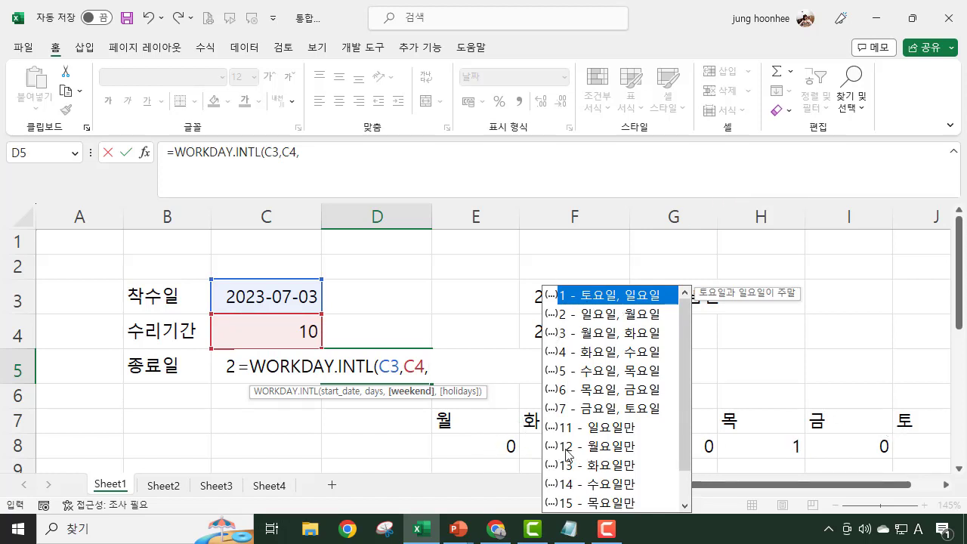
type("\"")
type("010")
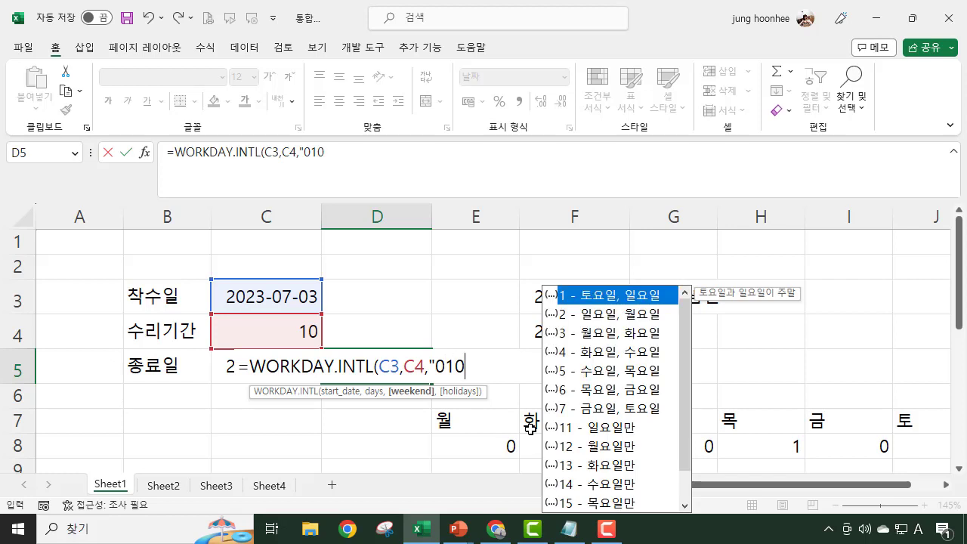
type("1011\")")
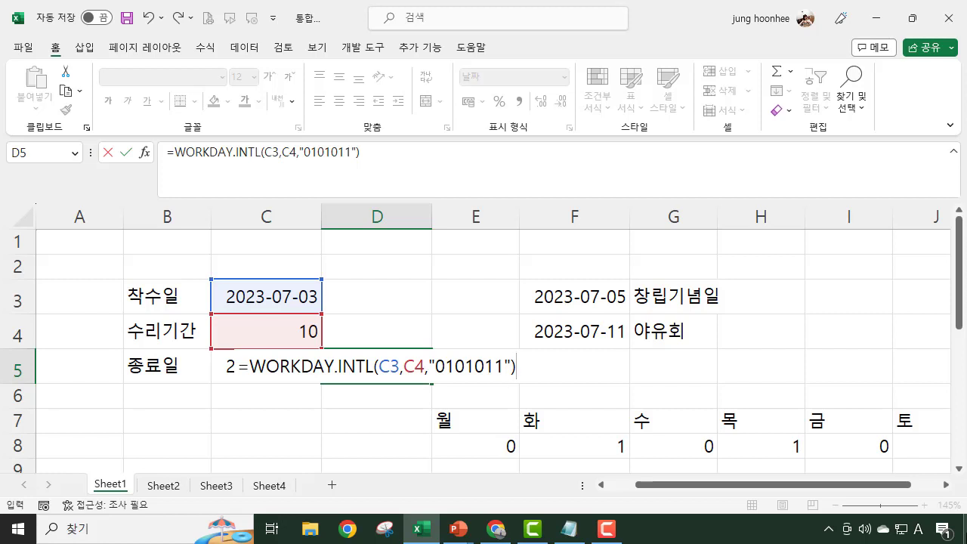
key("Return")
key("Up")
key("Right")
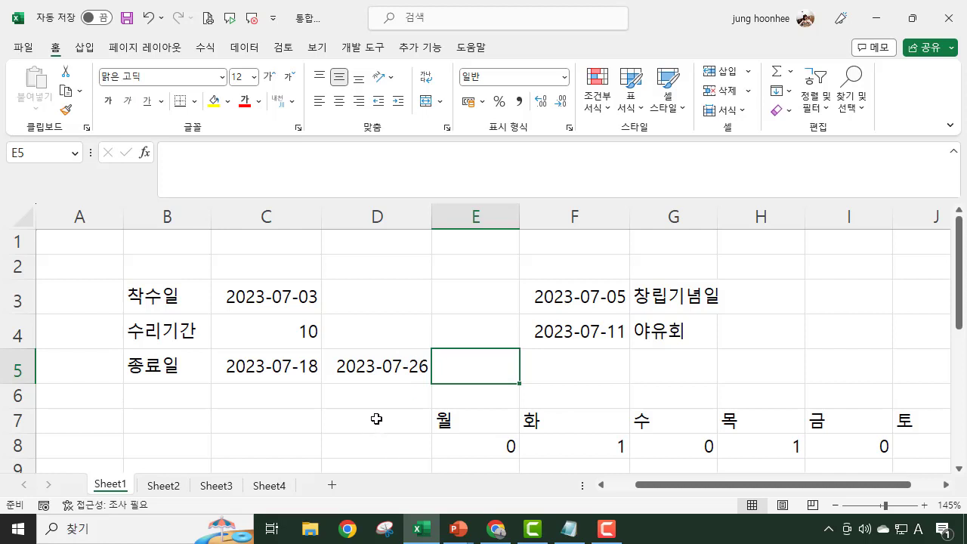
Begin a WORKDAY.INTL formula in E5 with start date C3 and duration C4
key("Down")
key("Down")
type("=")
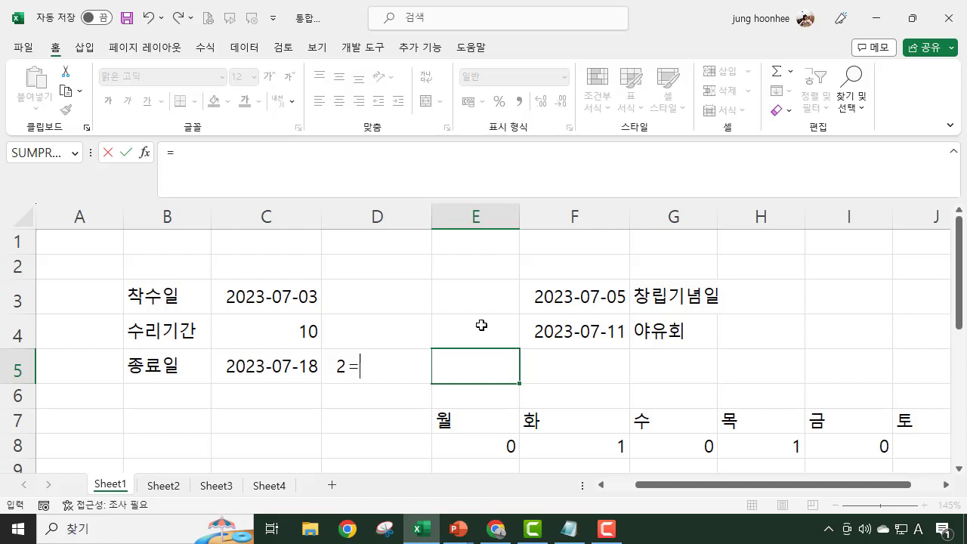
type("WORKDA")
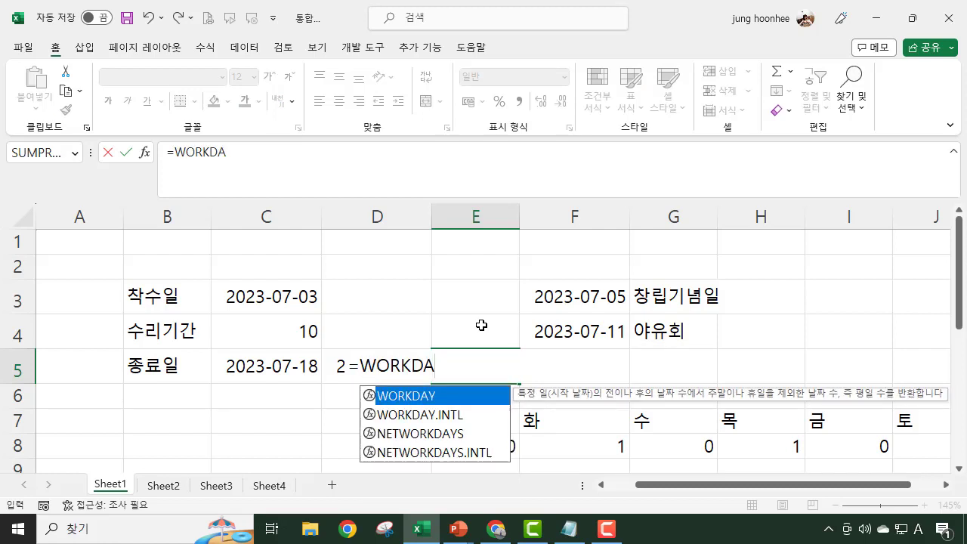
type("Y.IN")
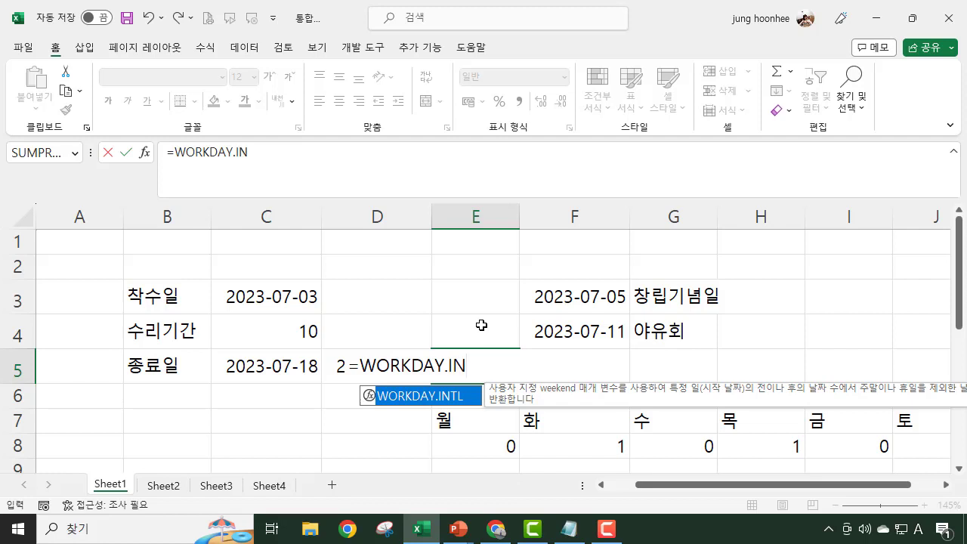
type("TL(")
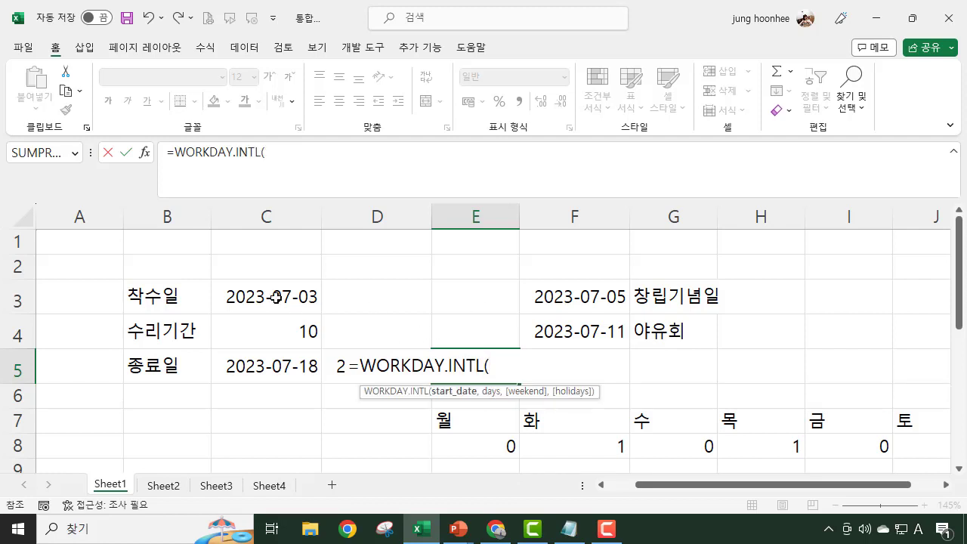
key("Up")
key("Up")
key("Left")
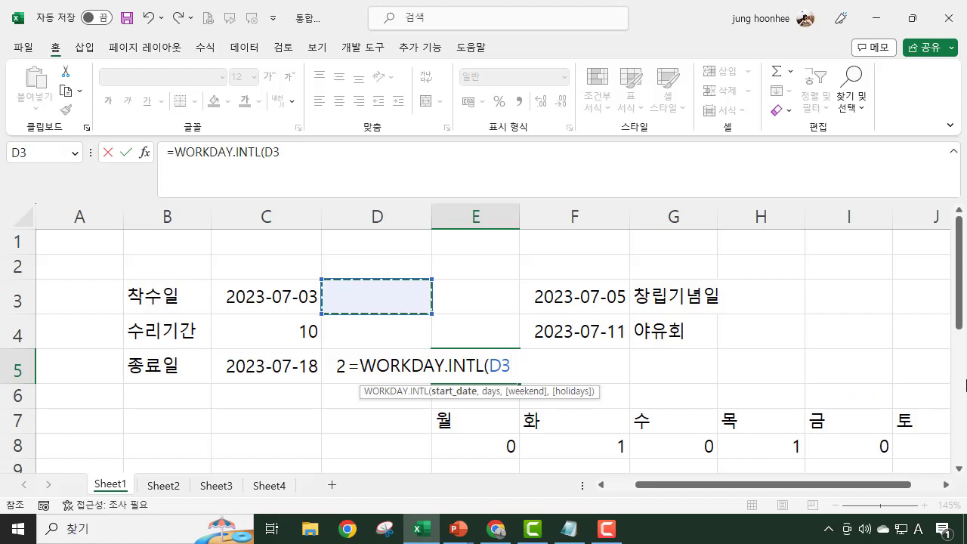
key("Left")
type(",")
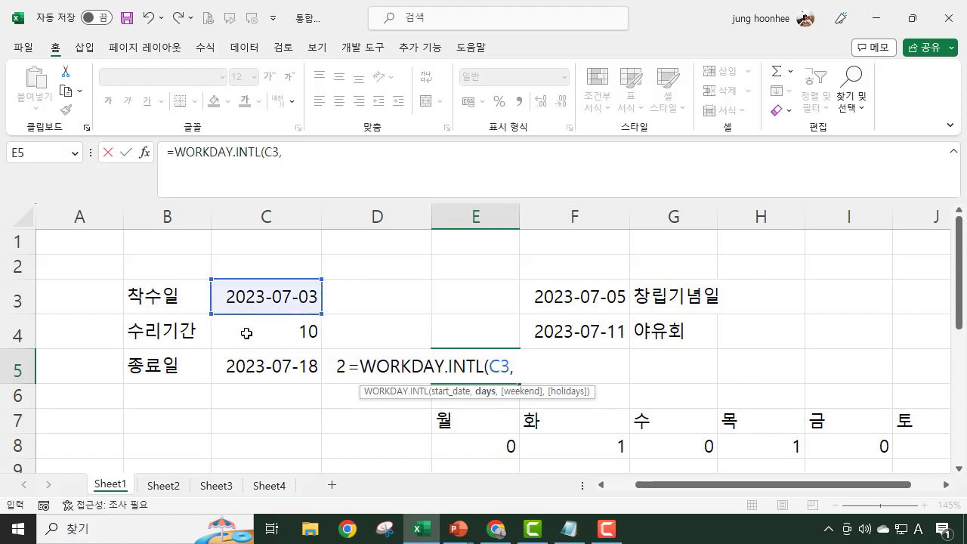
key("Up")
key("Left")
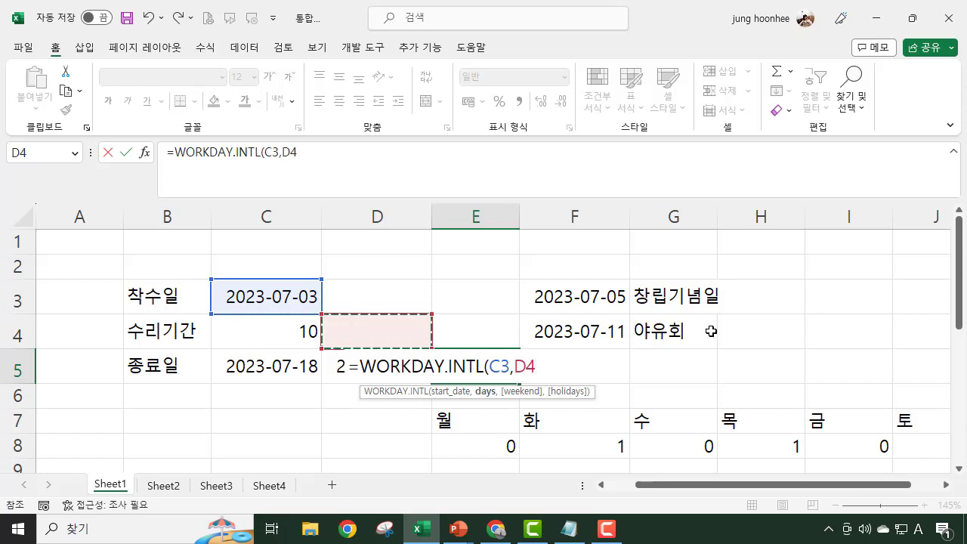
key("Left")
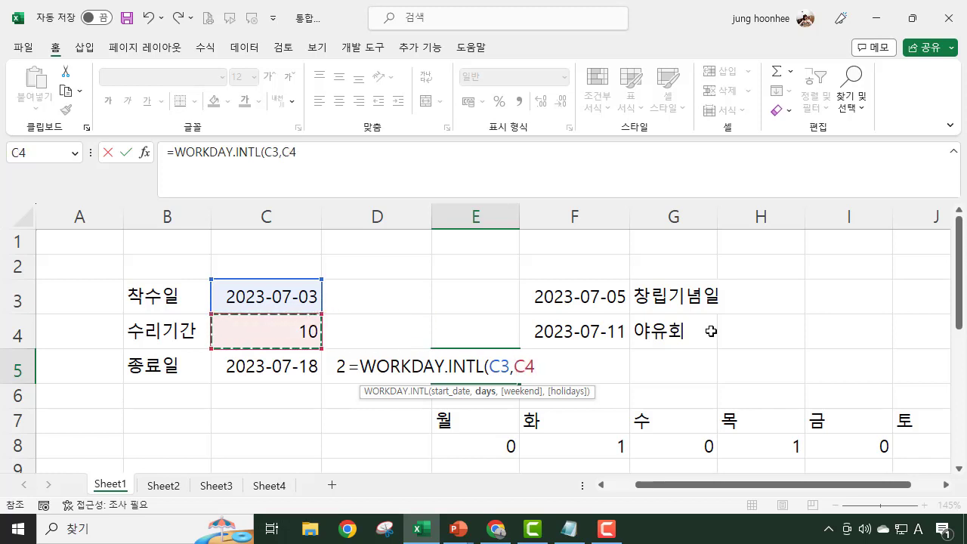
Add the weekend pattern "0101011" and the range G3:G4 as the holidays argument of the E5 formula
type(",")
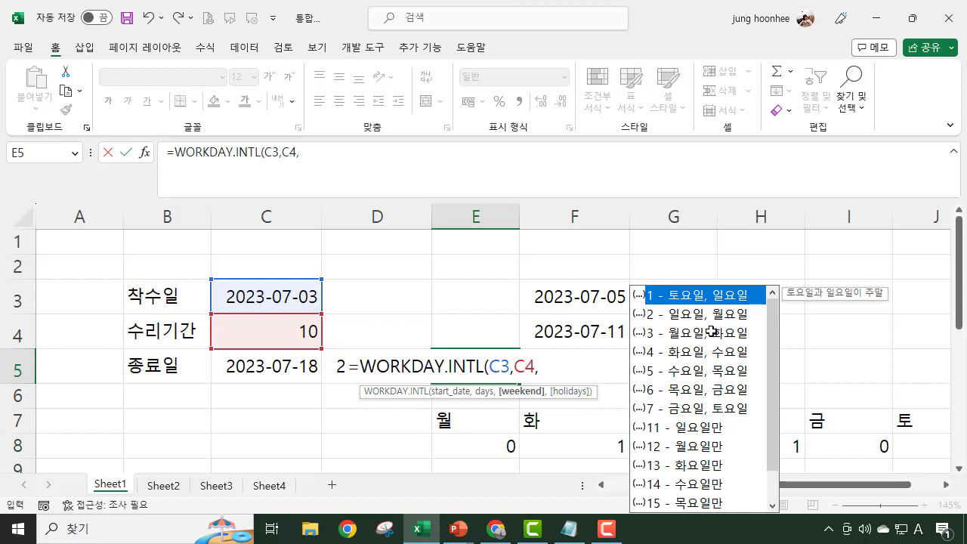
type("\"010")
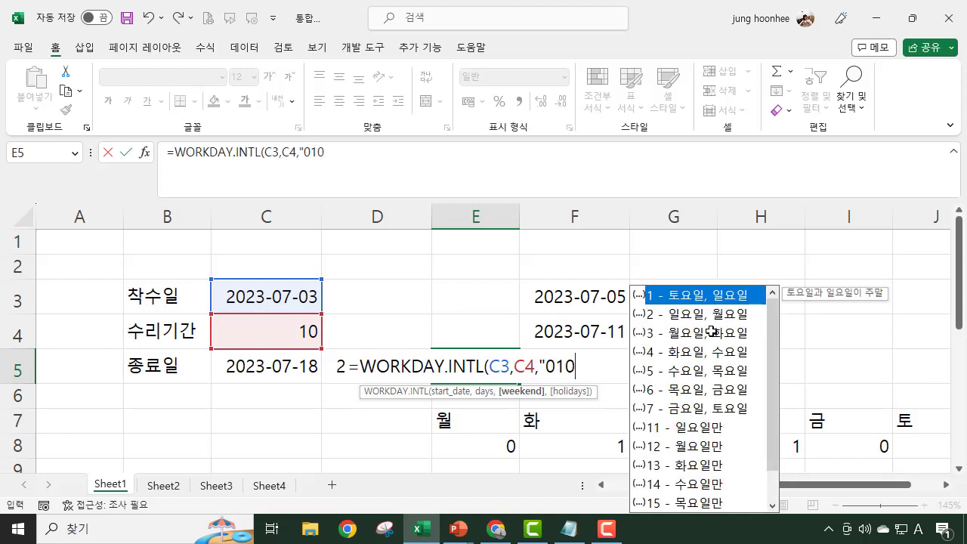
type("1011\",")
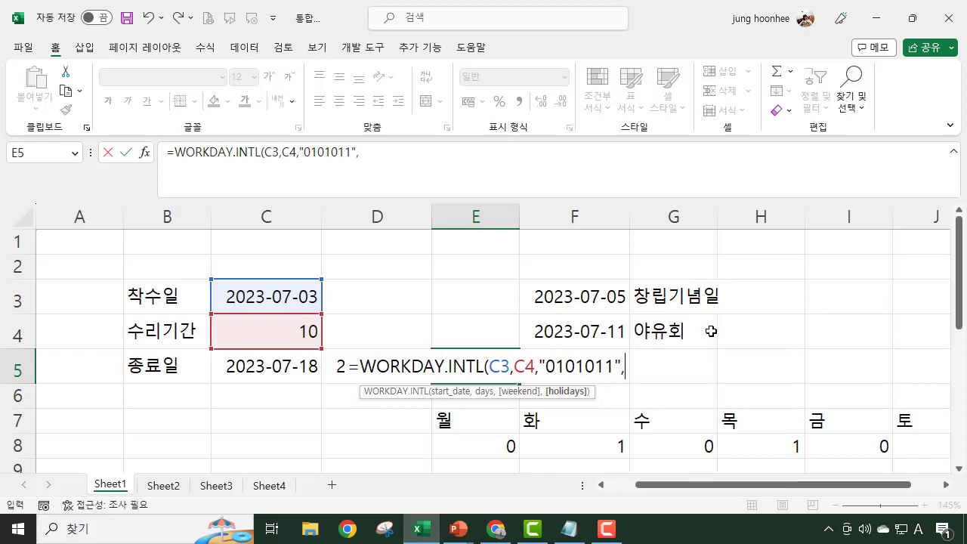
left_click_drag(567, 295, 572, 315)
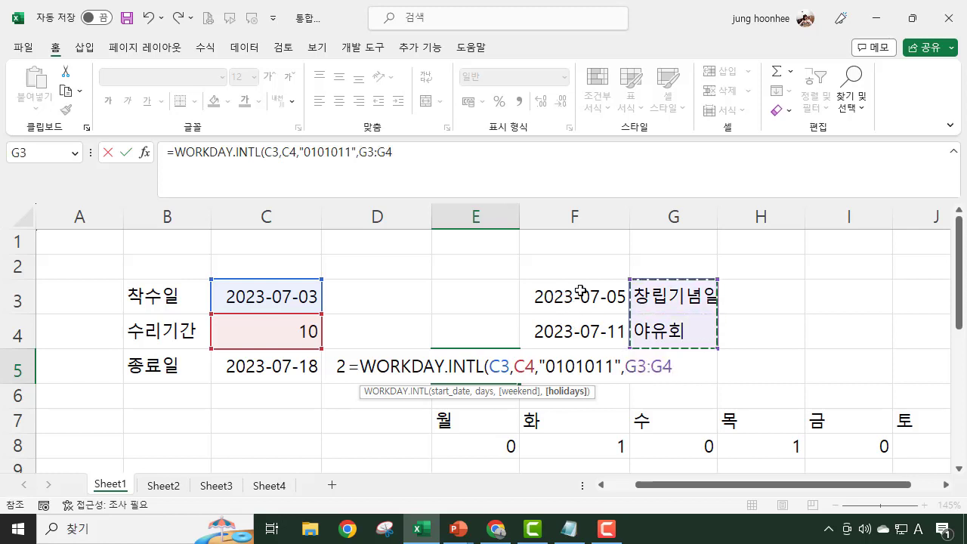
key("Left")
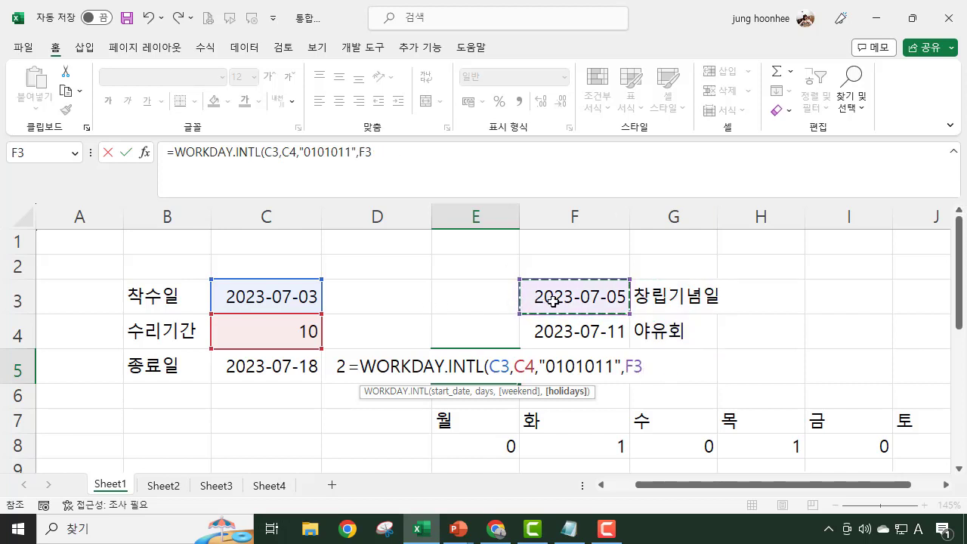
key("Right")
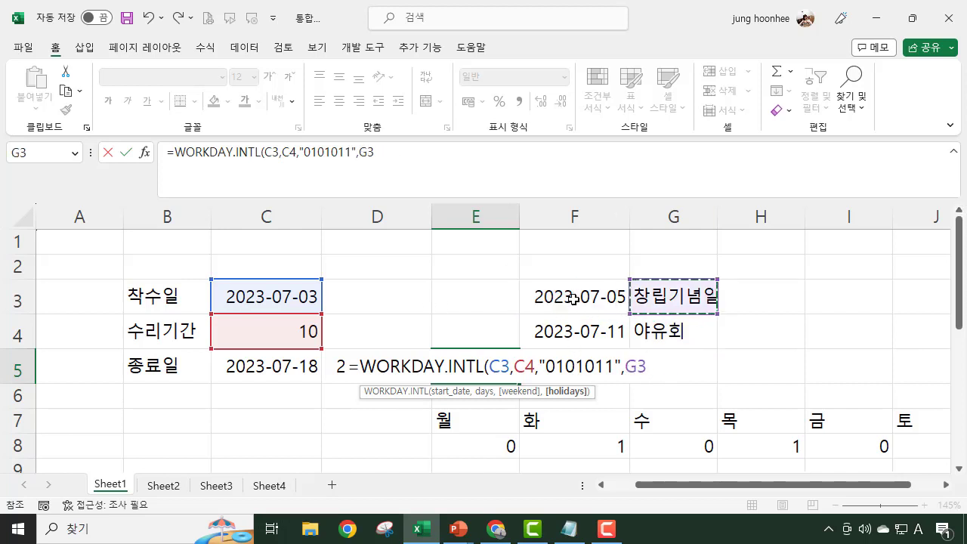
key("shift+Down")
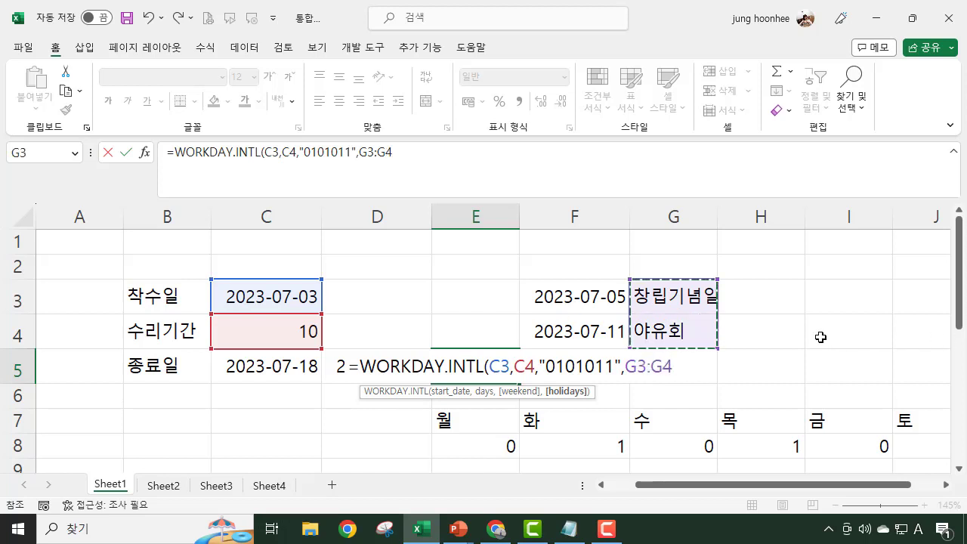
Correct the holidays range in the E5 formula to F3:F4, then close and enter the formula
left_click(638, 367)
key("BackSpace")
type("F")
key("Right")
key("Right")
key("Right")
key("BackSpace")
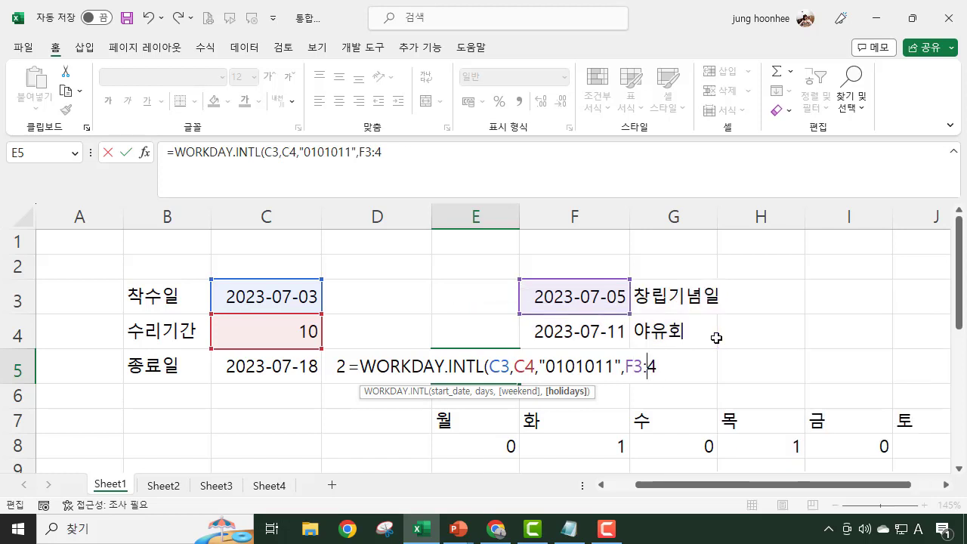
type("F")
left_click(675, 366)
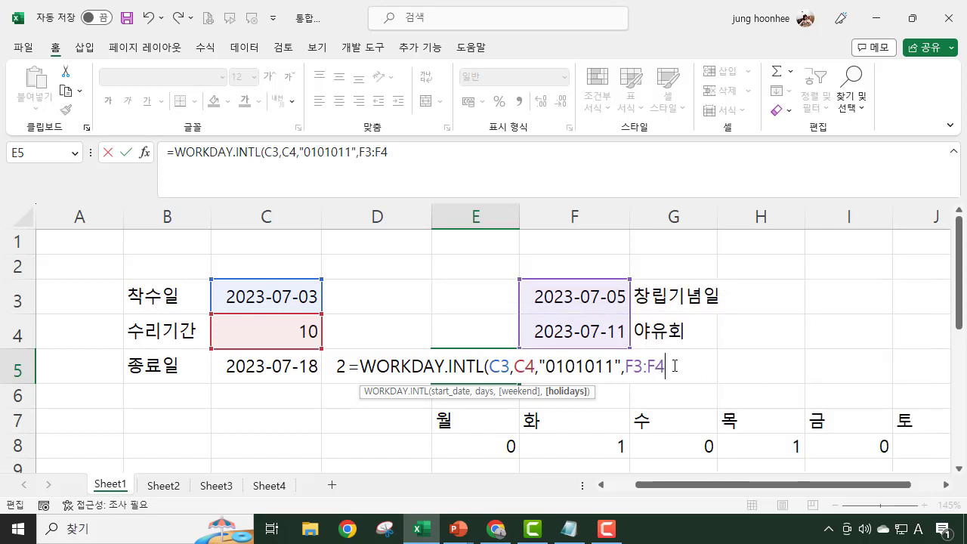
type(")")
key("Return")
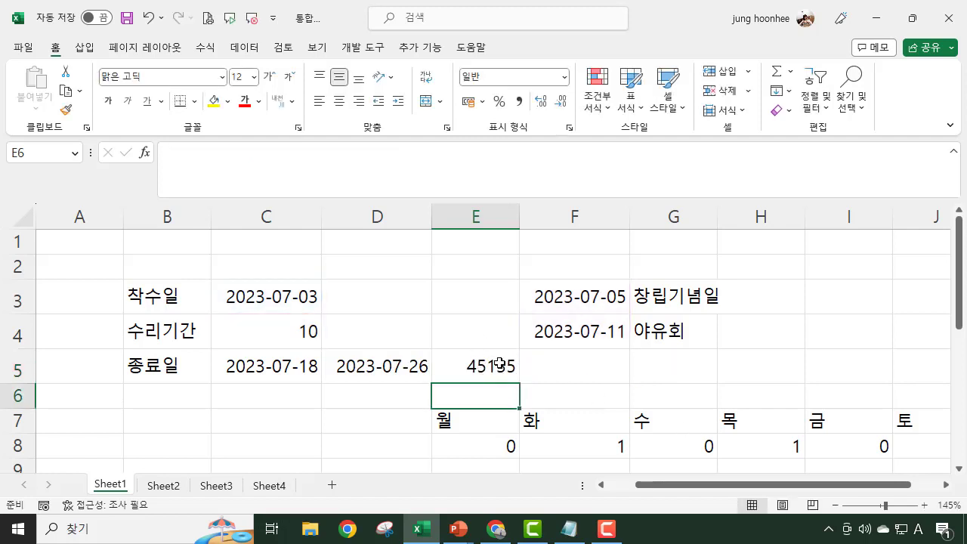
Format the end date in E5 with the short date format 간단한 날짜
key("Up")
key("Right")
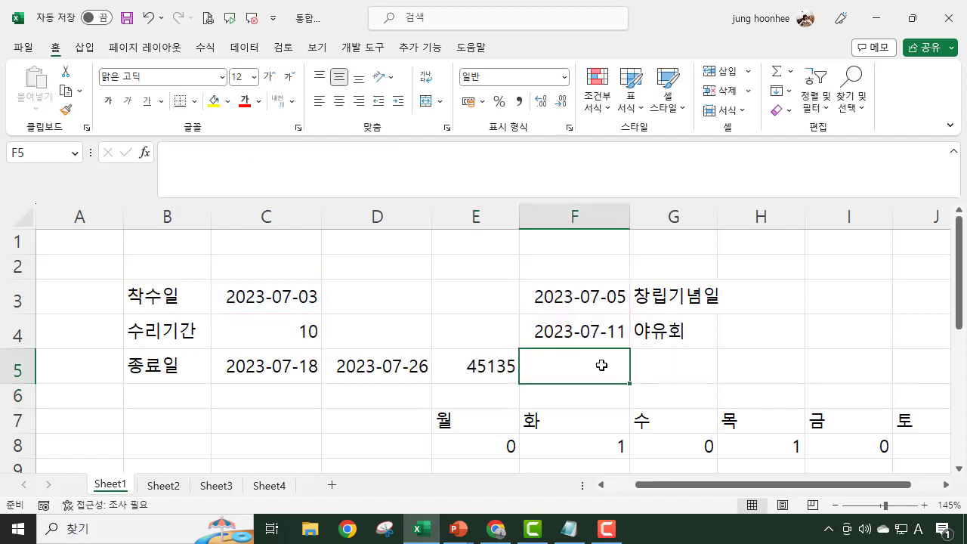
key("Left")
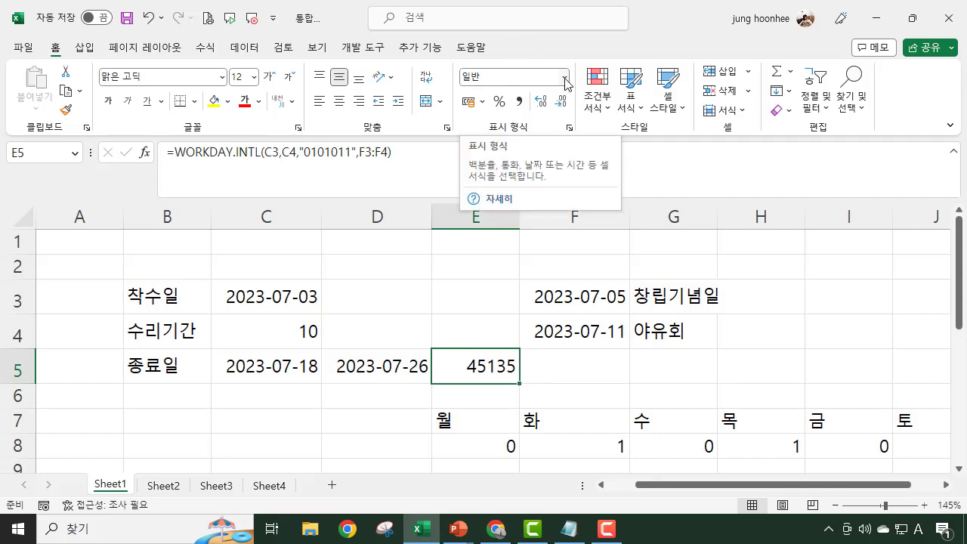
left_click(565, 78)
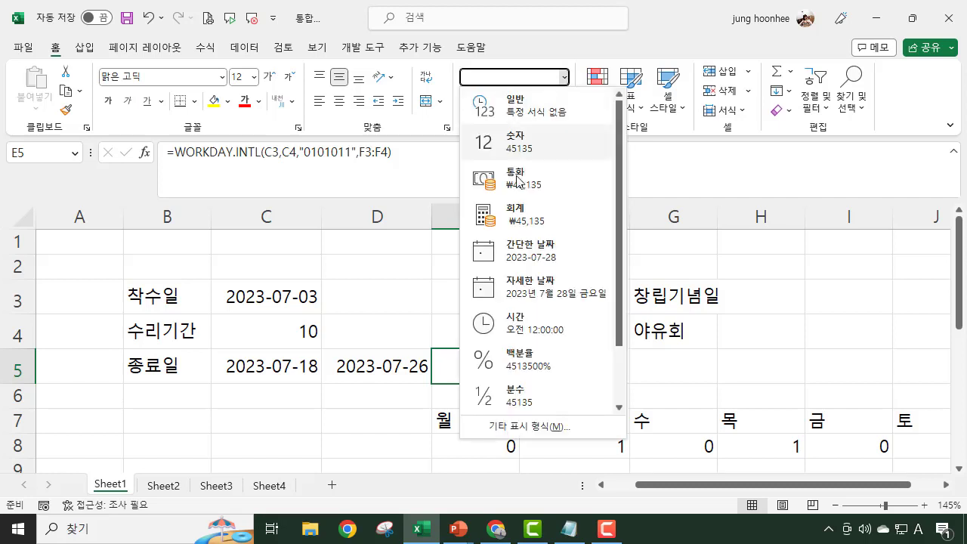
left_click(533, 253)
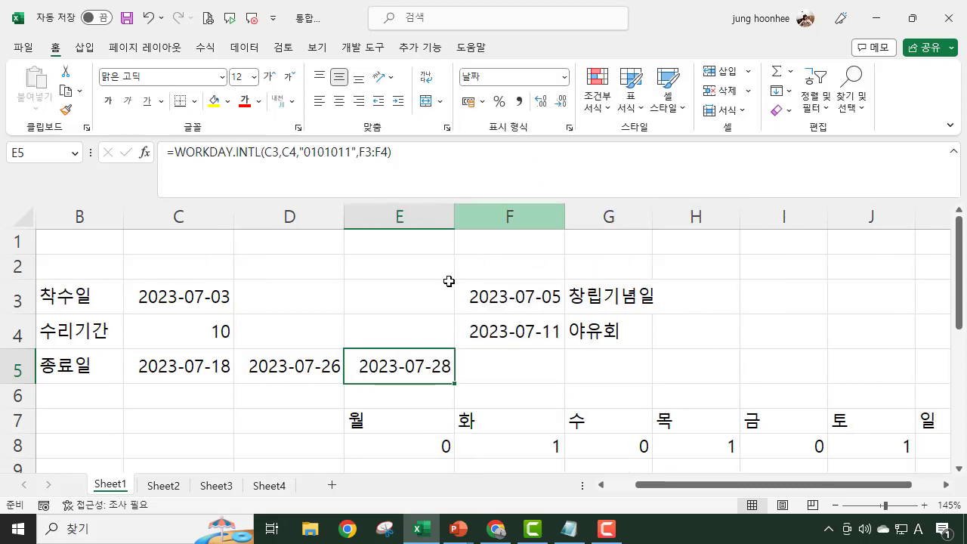
Examine the end date formula in D5 against the holiday dates in F3 and F4
left_click(308, 377)
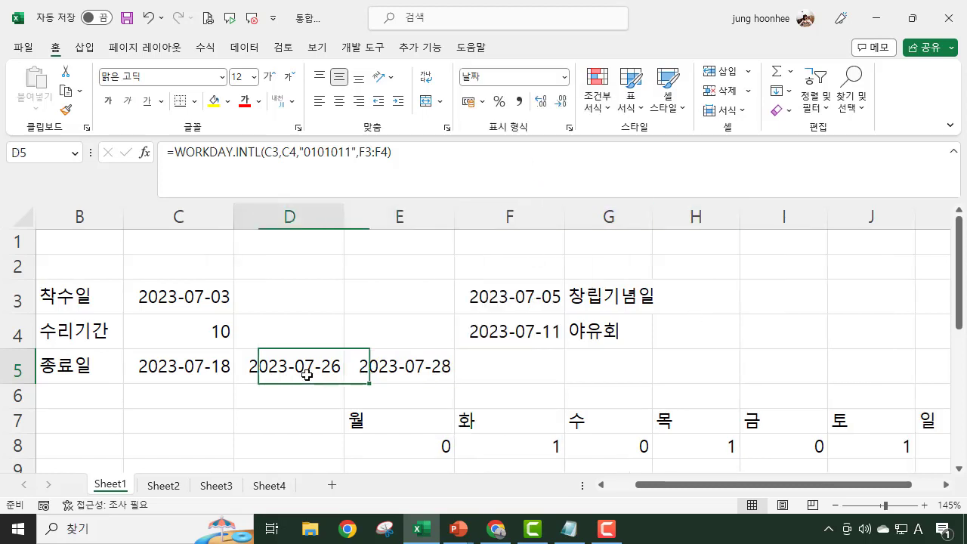
left_click(533, 298)
left_click(504, 333)
left_click(524, 294)
left_click(519, 330)
left_click(308, 371)
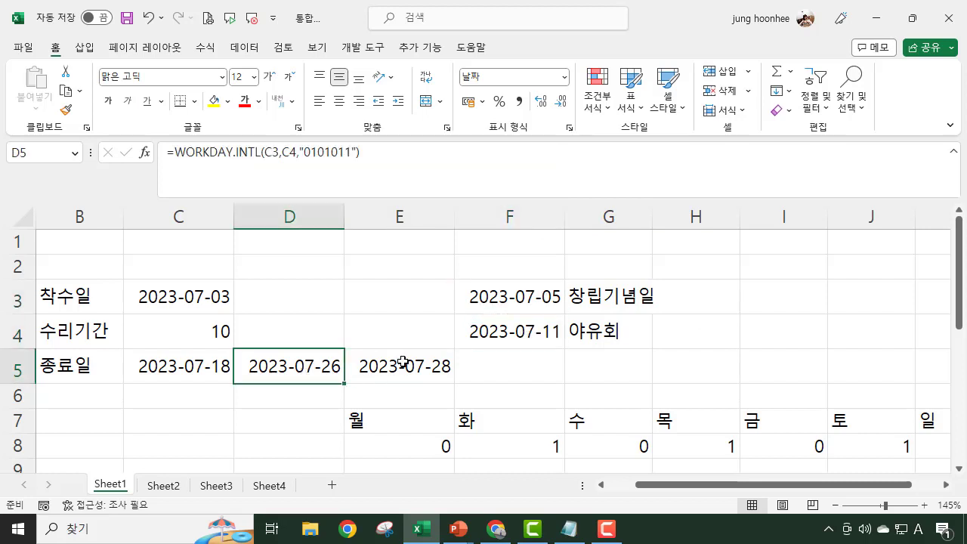
Remove the holidays range F3:F4 from the WORKDAY.INTL formula in E5, keeping the closing parenthesis
left_click(426, 367)
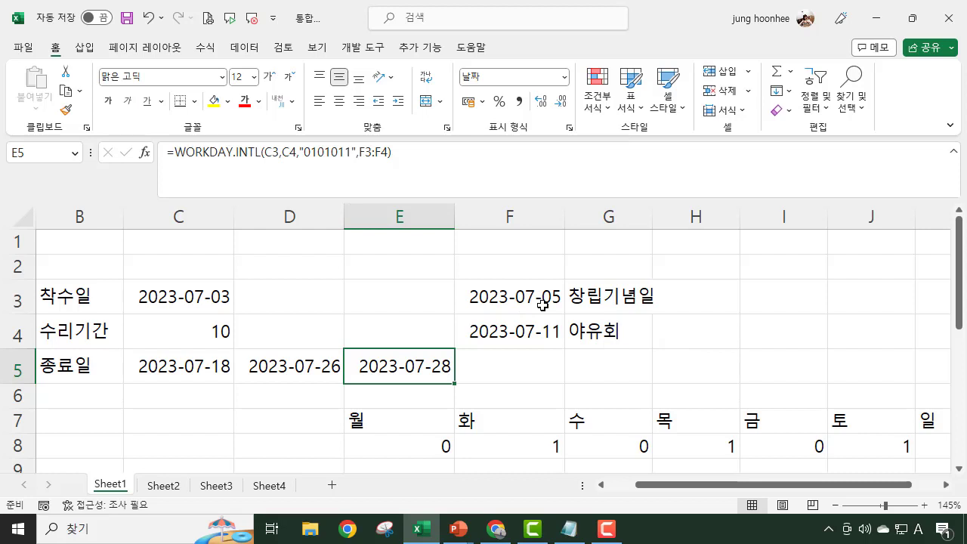
left_click(388, 152)
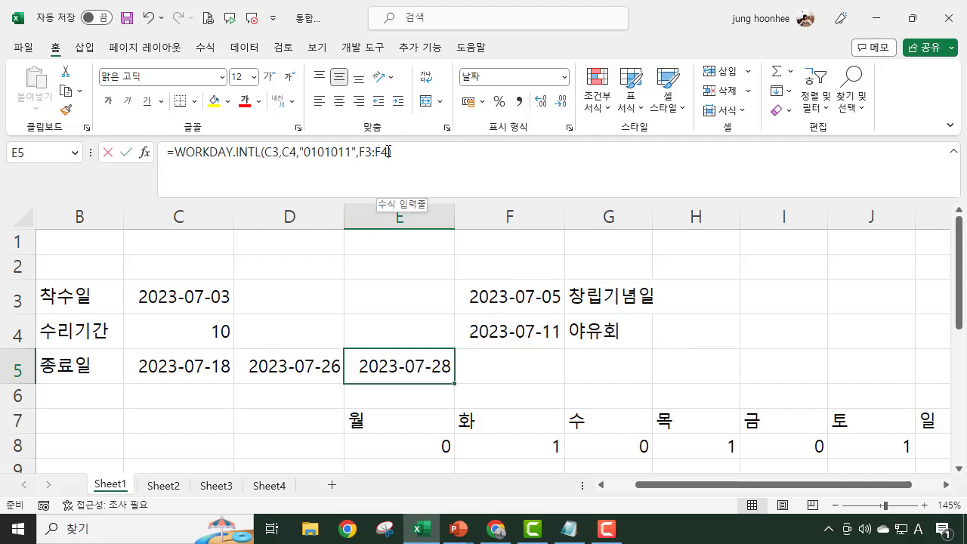
left_click(388, 152)
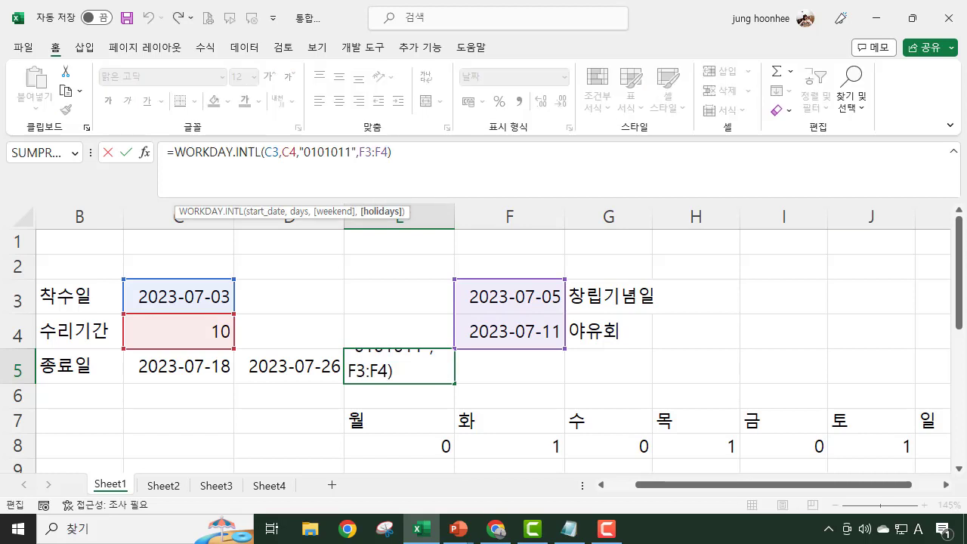
key("BackSpace")
key("BackSpace")
key("BackSpace")
key("BackSpace")
key("BackSpace")
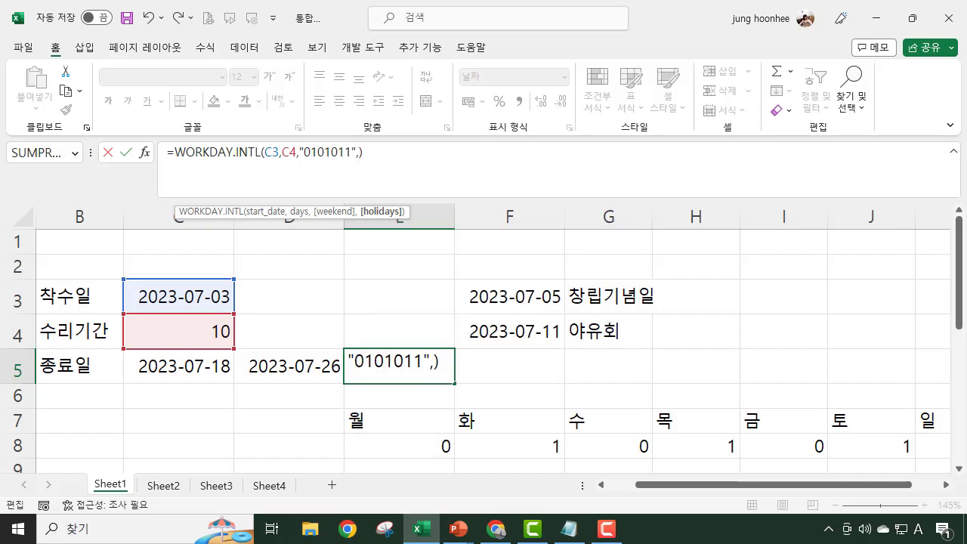
Enter the array constant {"2023-7-5","2023-7-11"} as the holidays argument in E5 and commit the formula
type("{\"2023")
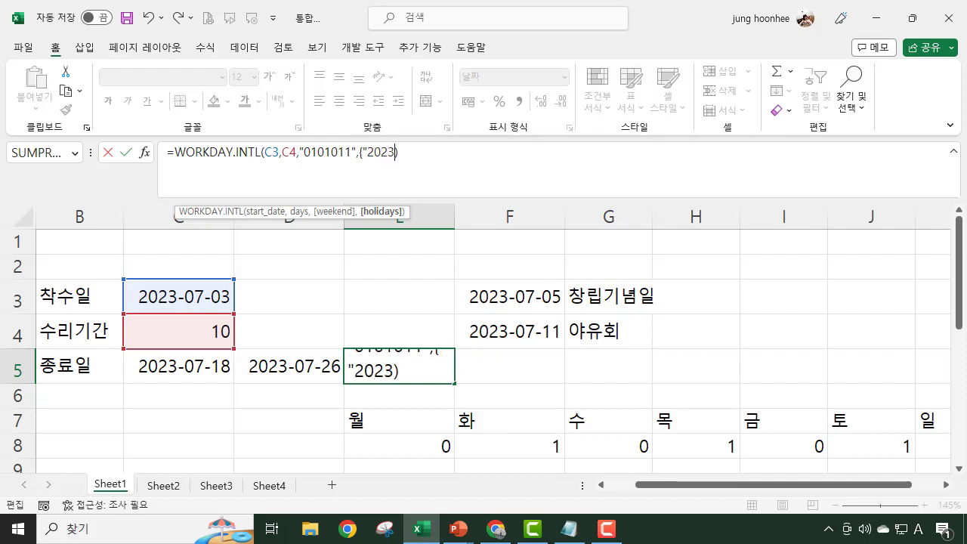
type("-7-")
type("5")
type("\",\"20")
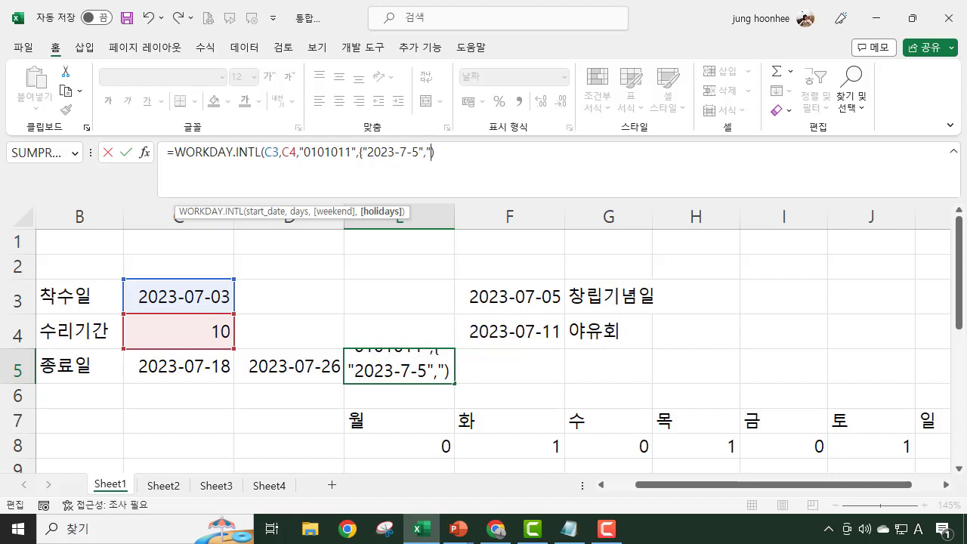
type("23-7-11\"")
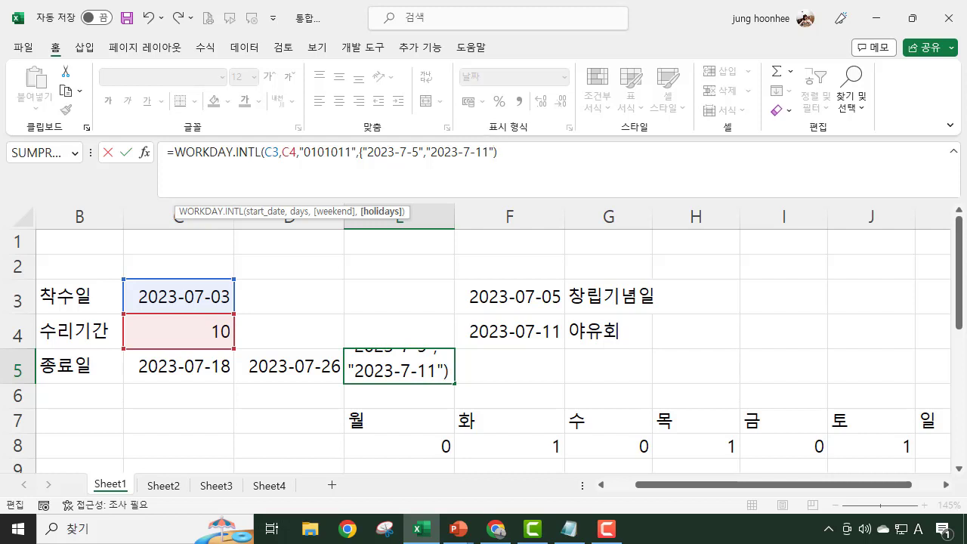
type("}")
left_click(533, 154)
key("Return")
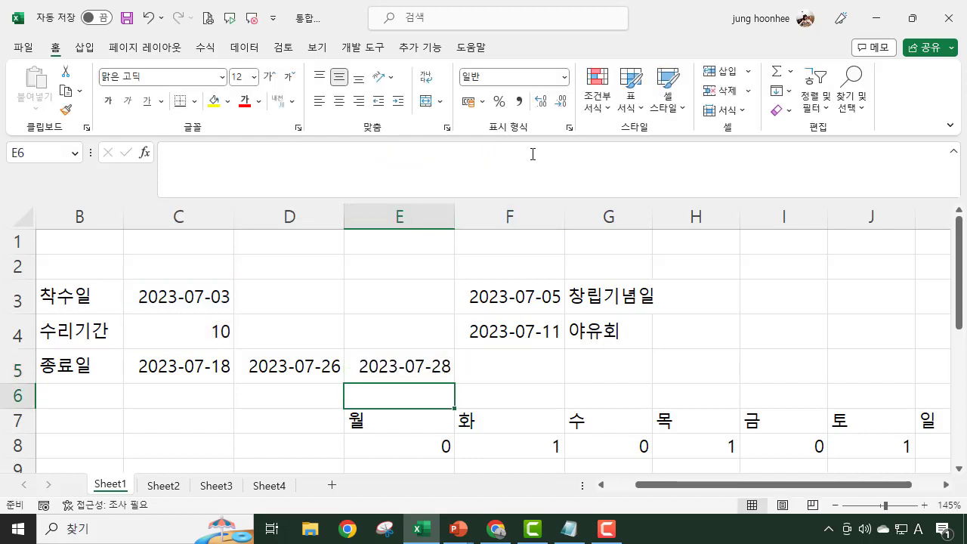
Review the finished formula in E5 and switch to the PowerPoint title slide on WORKDAY and WORKDAY.INTL
left_click(415, 370)
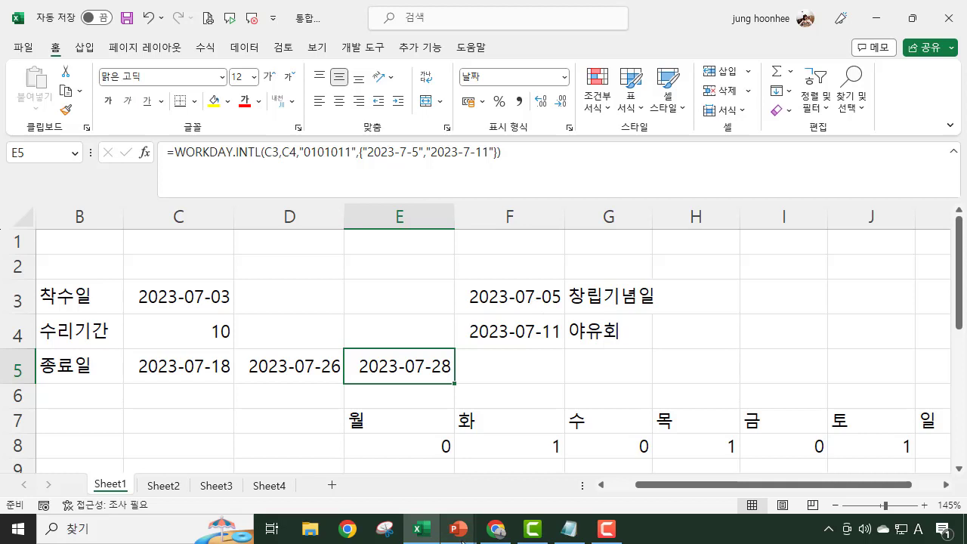
mouse_move(459, 532)
left_click(529, 472)
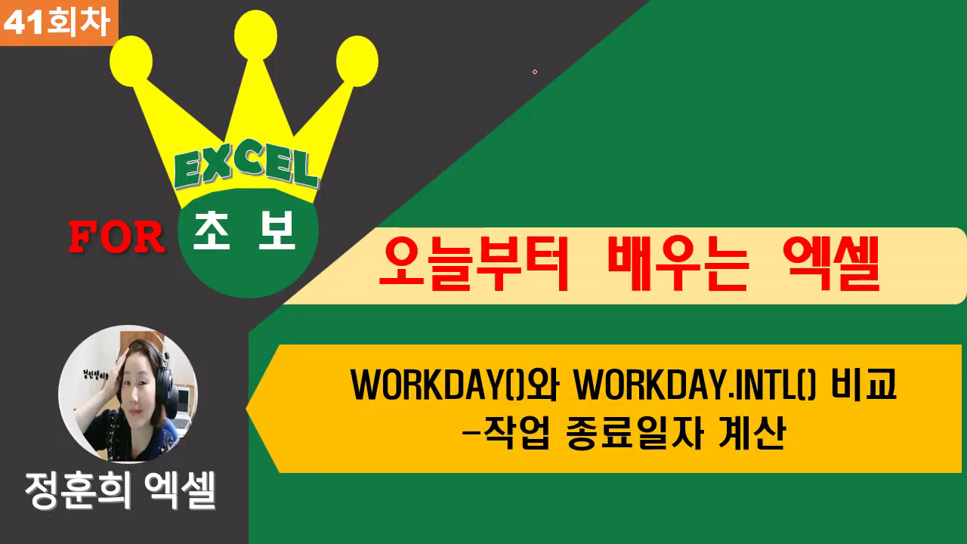